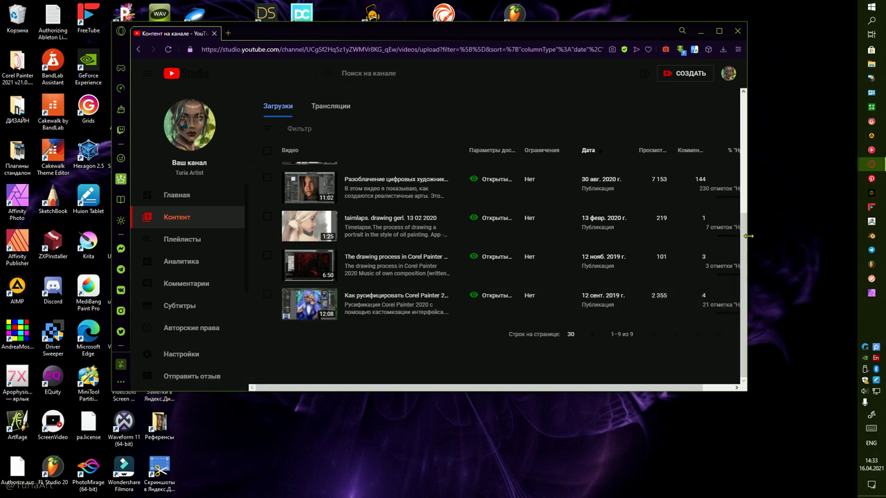
Widen the browser window so that all columns of the channel's video list fit
{"action": "left_click_drag", "start_coordinate": [748, 243], "coordinate": [816, 244]}
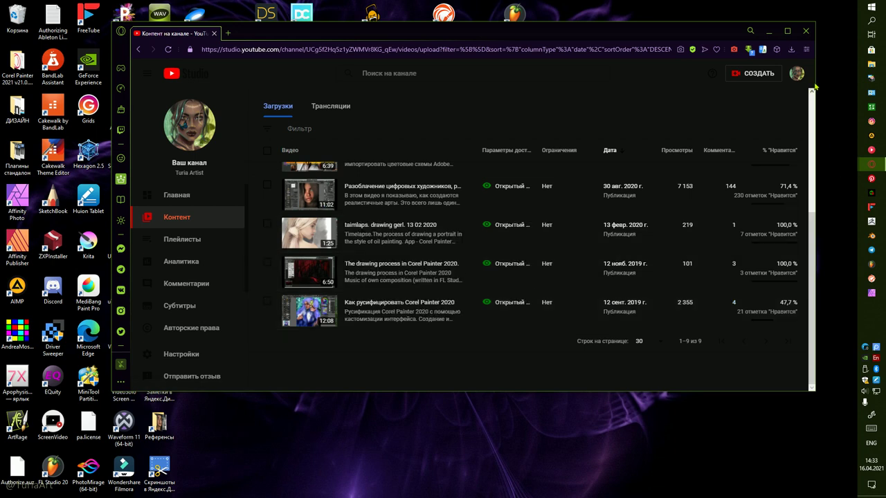
{"action": "left_click_drag", "start_coordinate": [816, 80], "coordinate": [819, 81]}
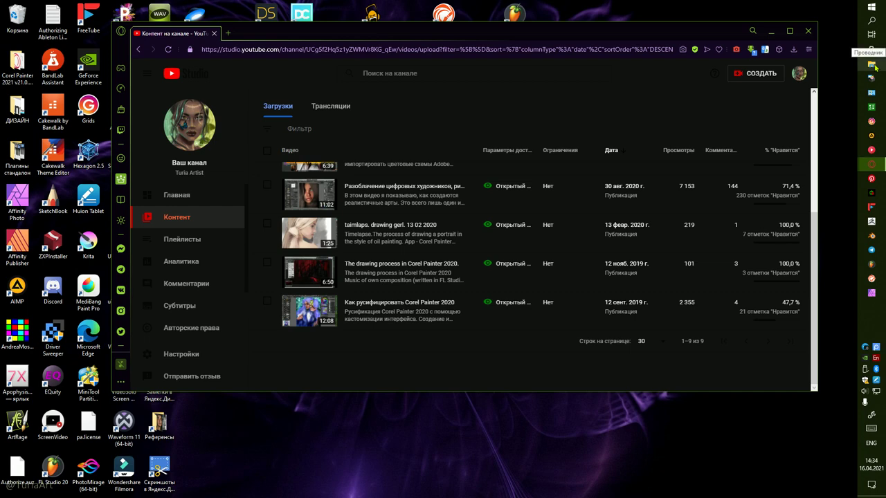
In File Explorer, open the folder E:\COREL PAINTER\Русификатор and widen the name column to show the full file names
{"action": "left_click", "coordinate": [875, 66]}
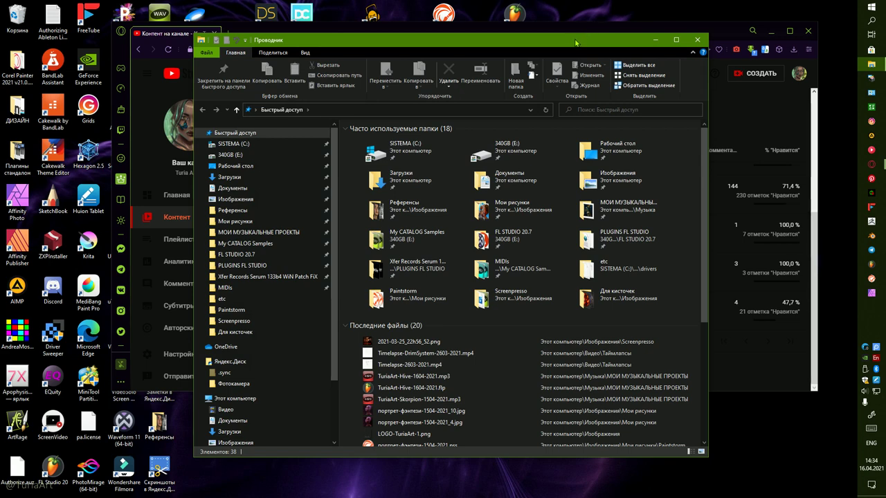
{"action": "mouse_move", "coordinate": [586, 35]}
{"action": "left_mouse_down"}
{"action": "mouse_move", "coordinate": [579, 13]}
{"action": "mouse_move", "coordinate": [592, 30]}
{"action": "left_mouse_up"}
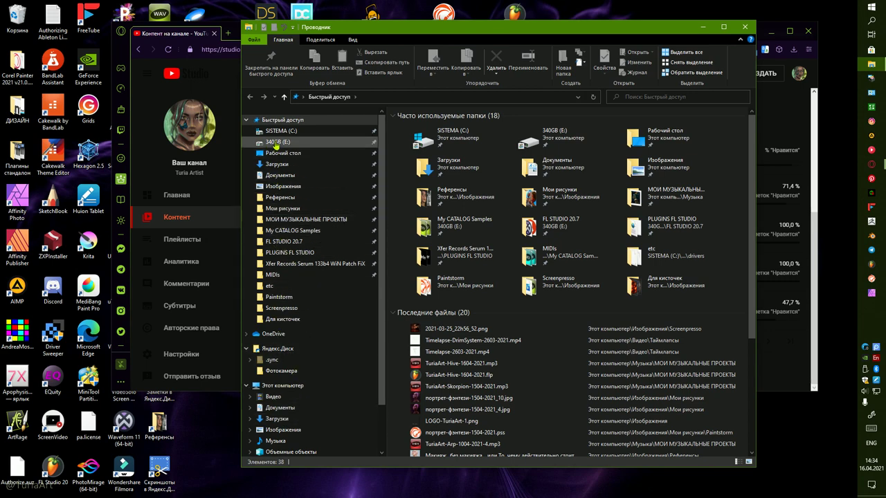
{"action": "left_click", "coordinate": [277, 141]}
{"action": "double_click", "coordinate": [431, 167]}
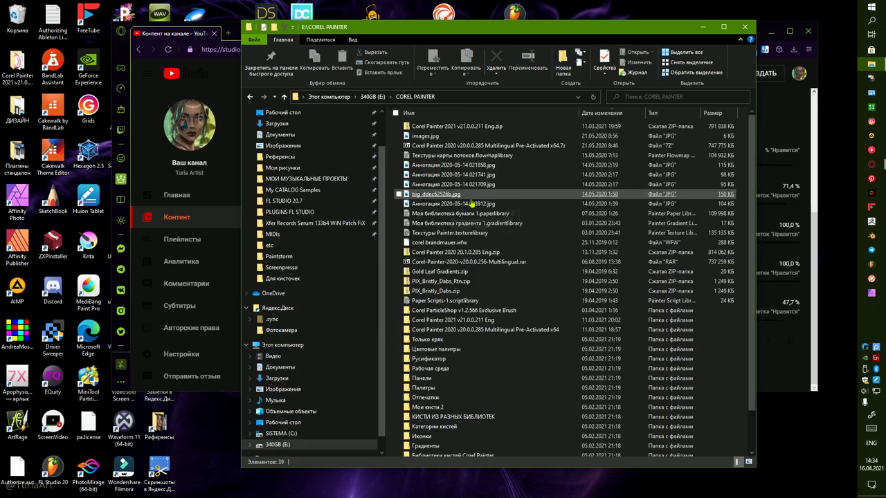
{"action": "scroll", "coordinate": [415, 280], "scroll_direction": "down", "scroll_amount": 2}
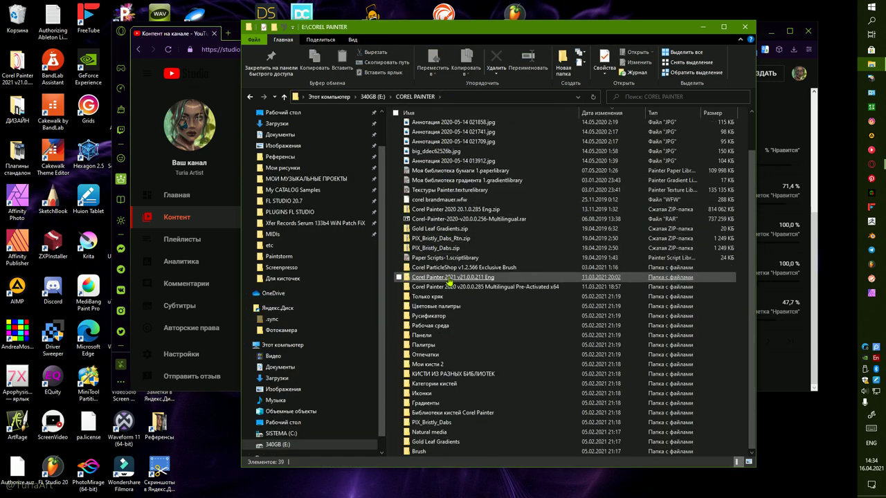
{"action": "double_click", "coordinate": [448, 317]}
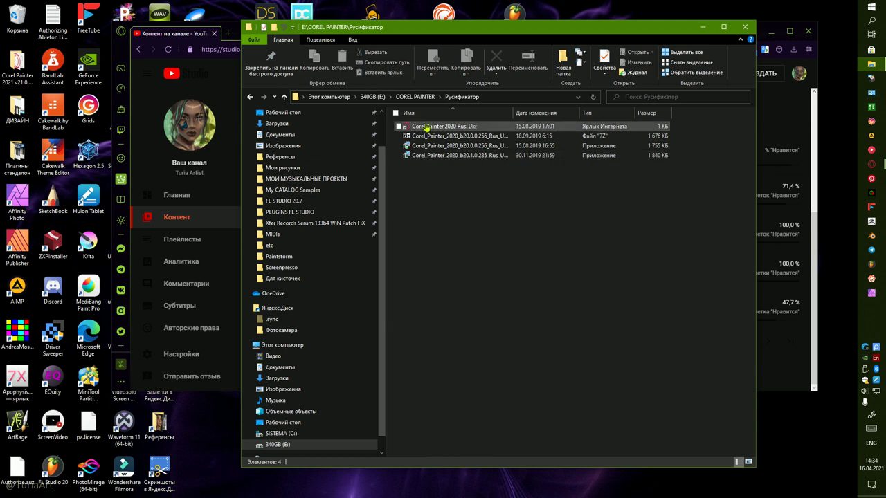
{"action": "left_click_drag", "start_coordinate": [513, 112], "coordinate": [578, 112]}
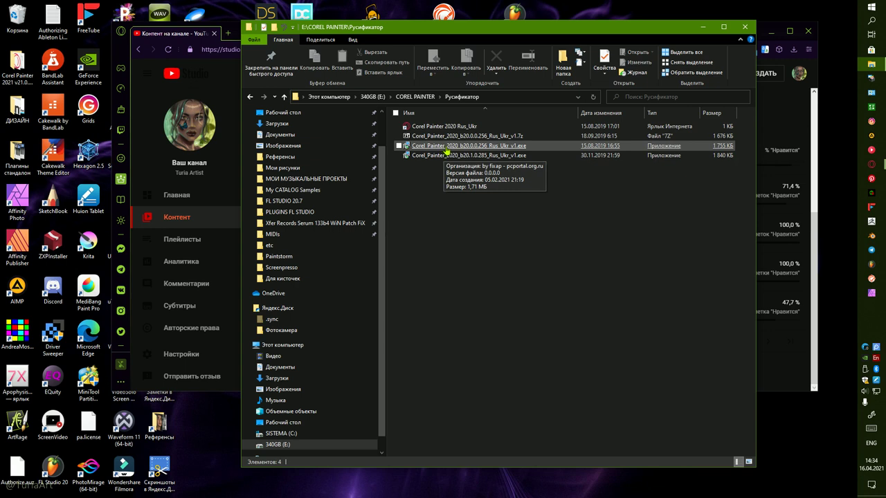
Try to install Corel_Painter_2020_b20.0.0.256_Rus_Ukr_v1.exe in Russian into C:\Program Files\Corel\Painter 2020, and exit the setup
{"action": "double_click", "coordinate": [446, 148]}
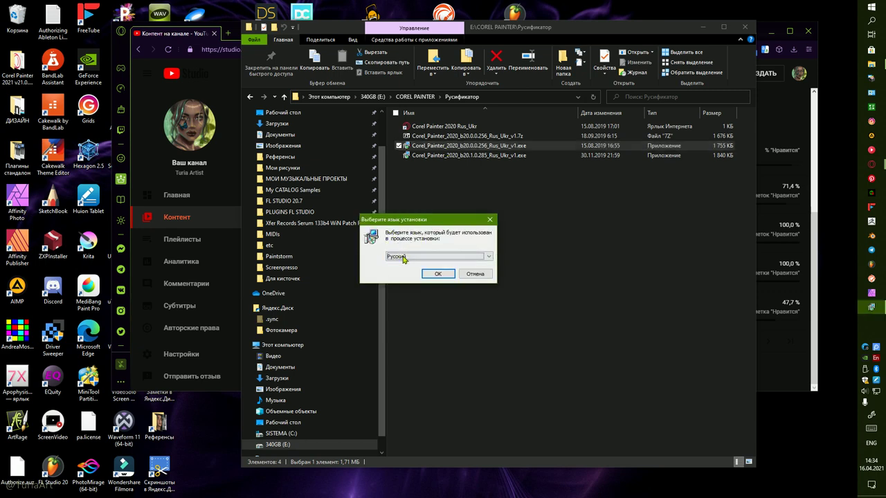
{"action": "left_click", "coordinate": [434, 274]}
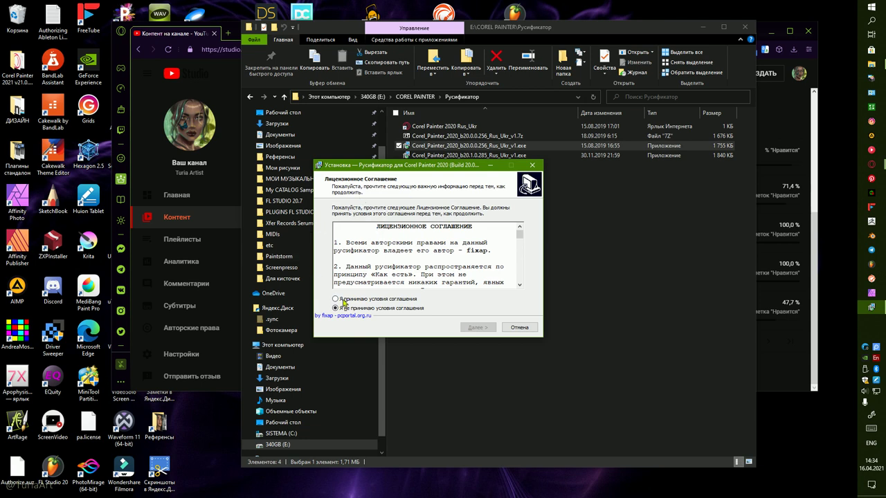
{"action": "left_click", "coordinate": [336, 300]}
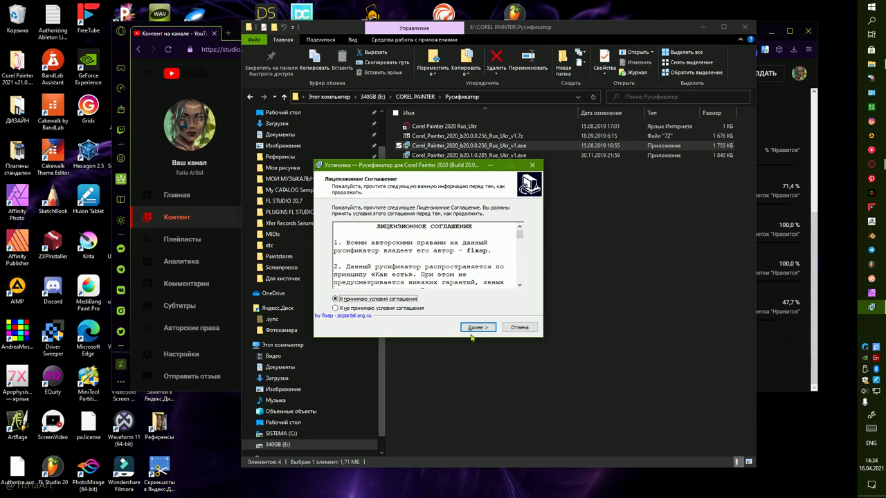
{"action": "left_click", "coordinate": [477, 329]}
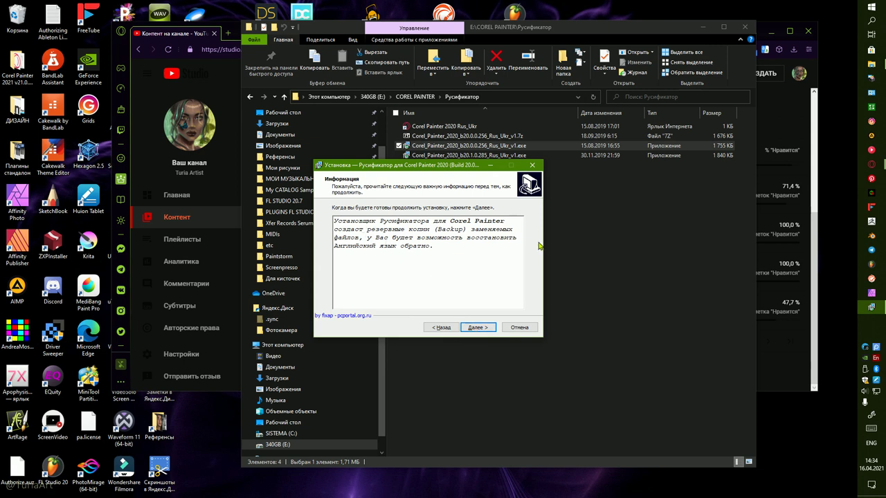
{"action": "left_click", "coordinate": [462, 330]}
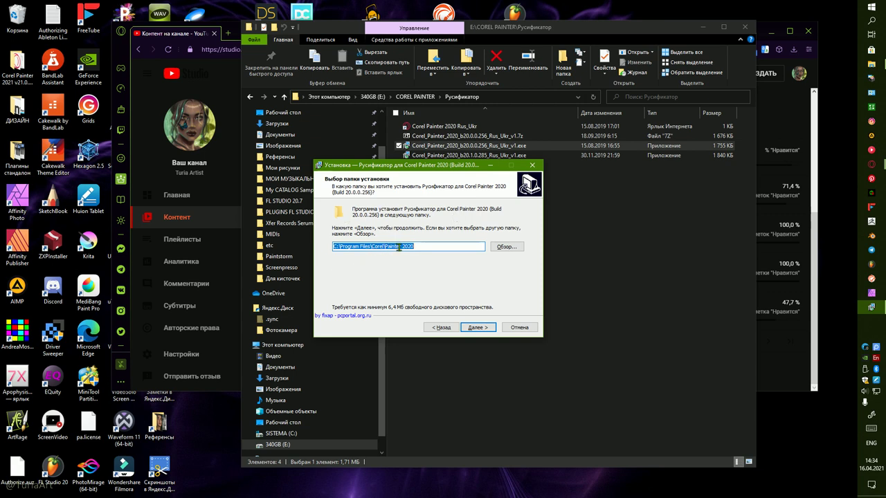
{"action": "left_click", "coordinate": [479, 328]}
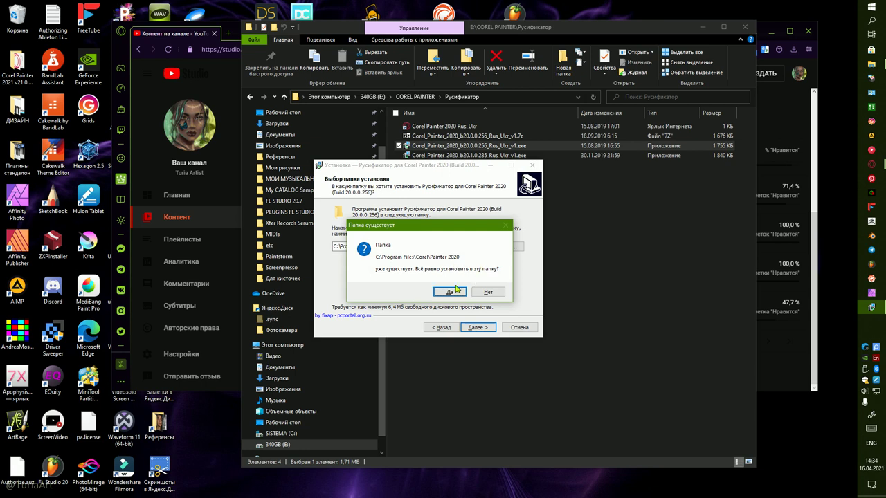
{"action": "left_click", "coordinate": [450, 293]}
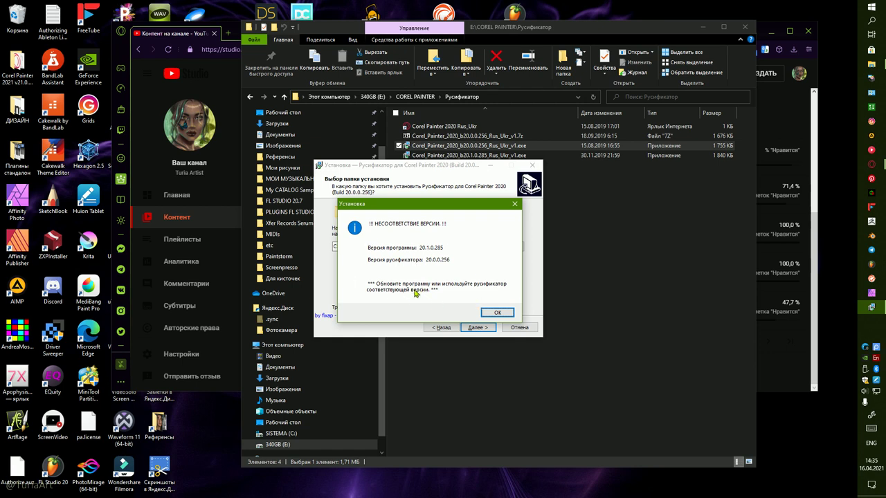
{"action": "left_click", "coordinate": [497, 312]}
{"action": "left_click", "coordinate": [508, 329]}
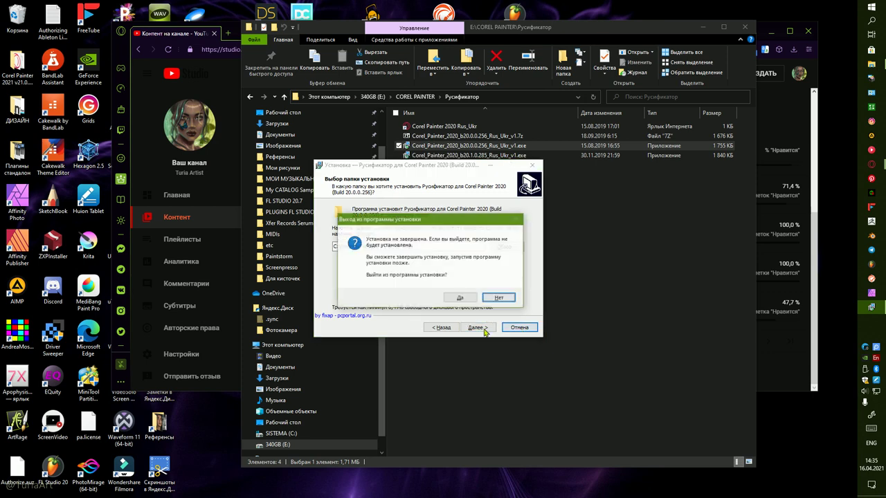
{"action": "left_click", "coordinate": [460, 300]}
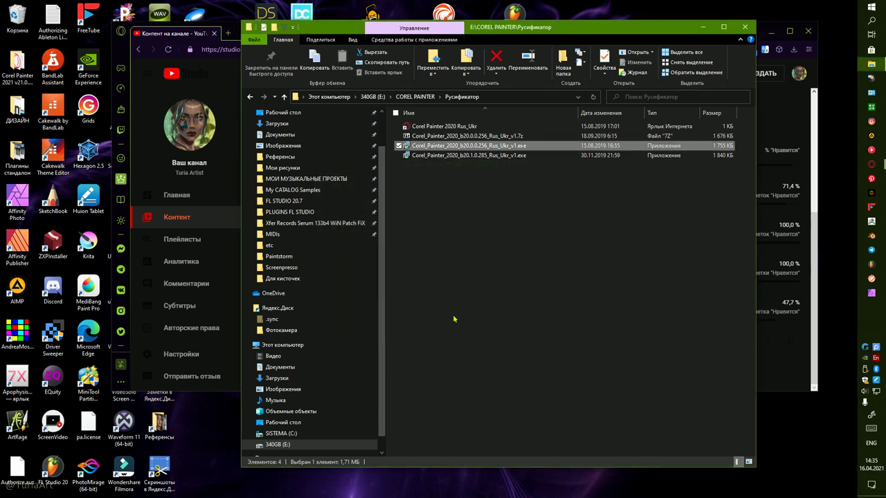
Run Corel_Painter_2020_b20.1.0.285_Rus_Ukr_v1.exe in Russian and uninstall the existing language pack
{"action": "left_click", "coordinate": [480, 202]}
{"action": "left_click", "coordinate": [477, 159]}
{"action": "double_click", "coordinate": [476, 157]}
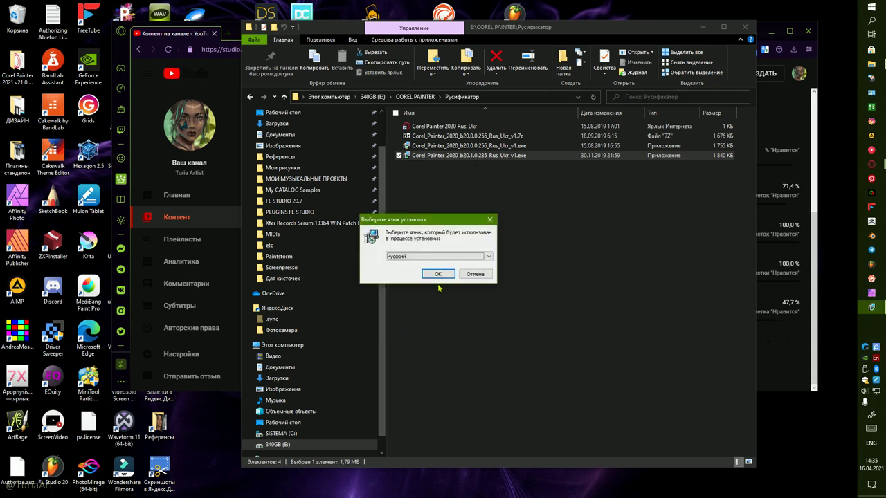
{"action": "left_click", "coordinate": [439, 275]}
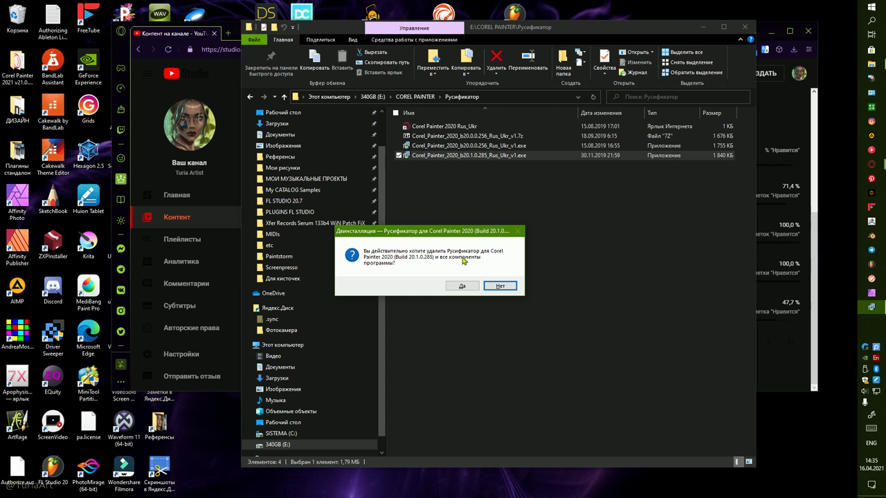
{"action": "left_click", "coordinate": [459, 286]}
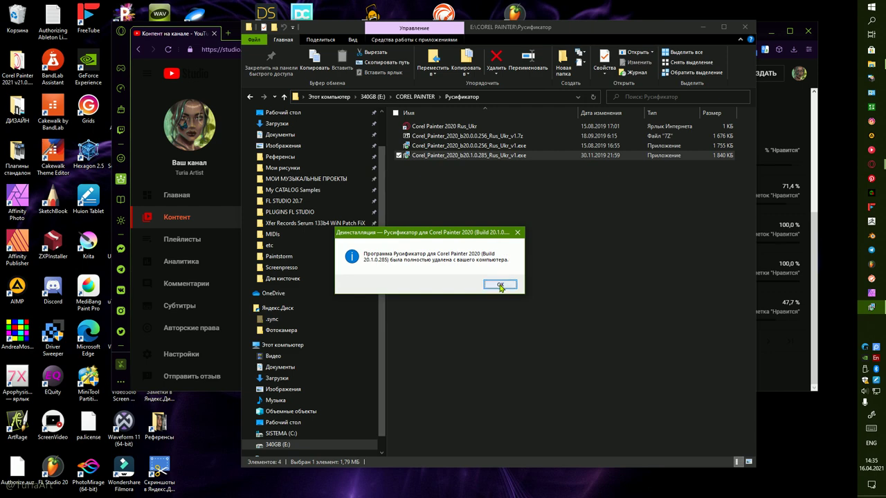
{"action": "left_click", "coordinate": [500, 284]}
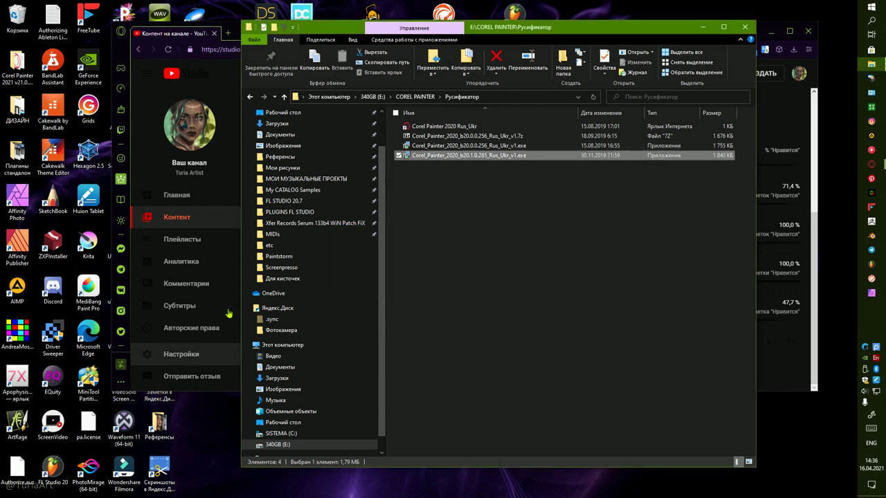
Switch to Corel Painter 2020 and create a new document with the default settings
{"action": "left_click", "coordinate": [873, 10]}
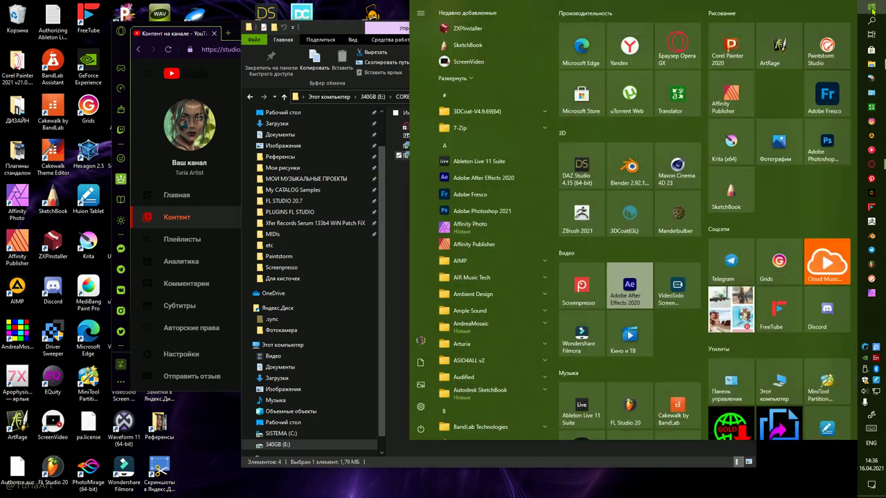
{"action": "left_click", "coordinate": [731, 58]}
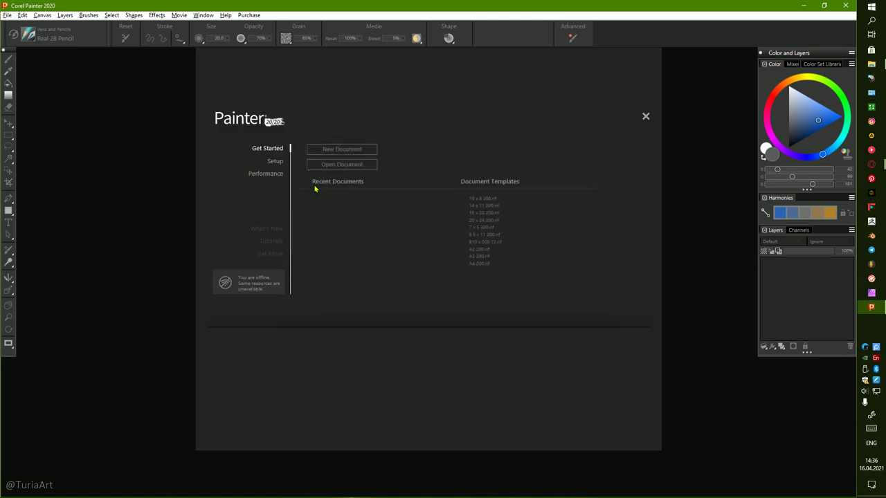
{"action": "left_click", "coordinate": [328, 150]}
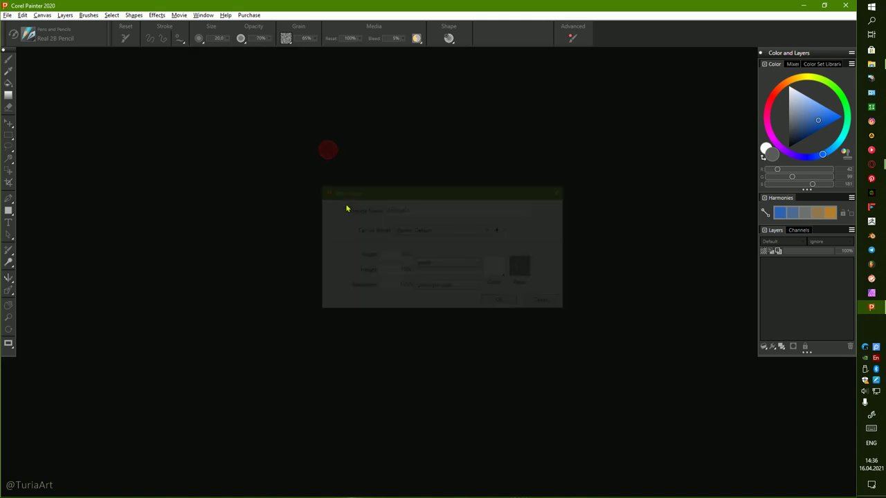
{"action": "left_click", "coordinate": [497, 304]}
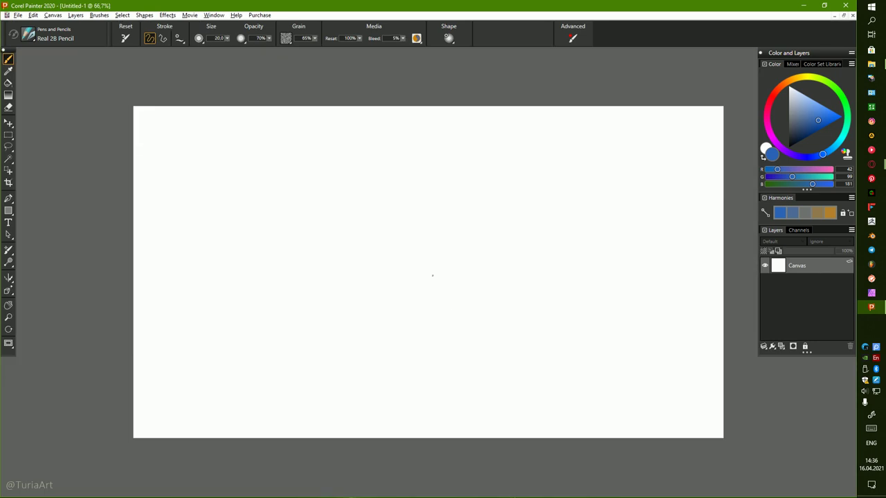
Check the interface language in the Select, Effects and Window menus, and close Corel Painter without saving the document
{"action": "left_click", "coordinate": [123, 16]}
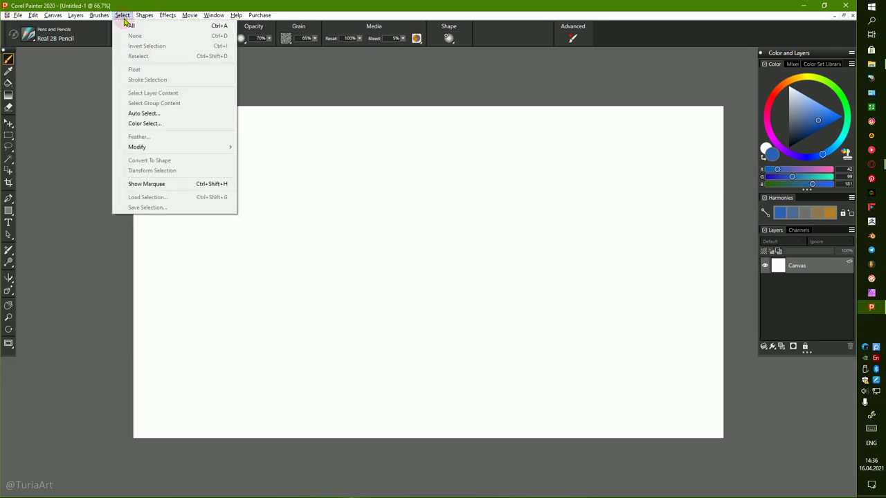
{"action": "mouse_move", "coordinate": [169, 16]}
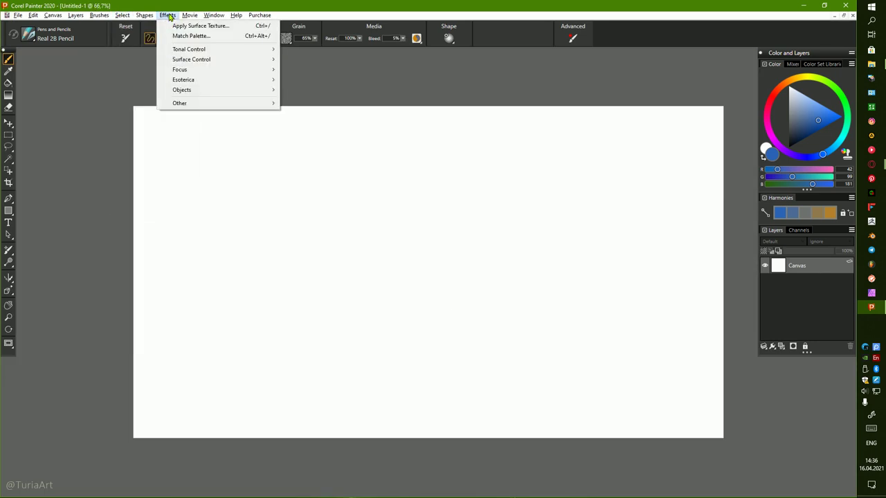
{"action": "mouse_move", "coordinate": [220, 19]}
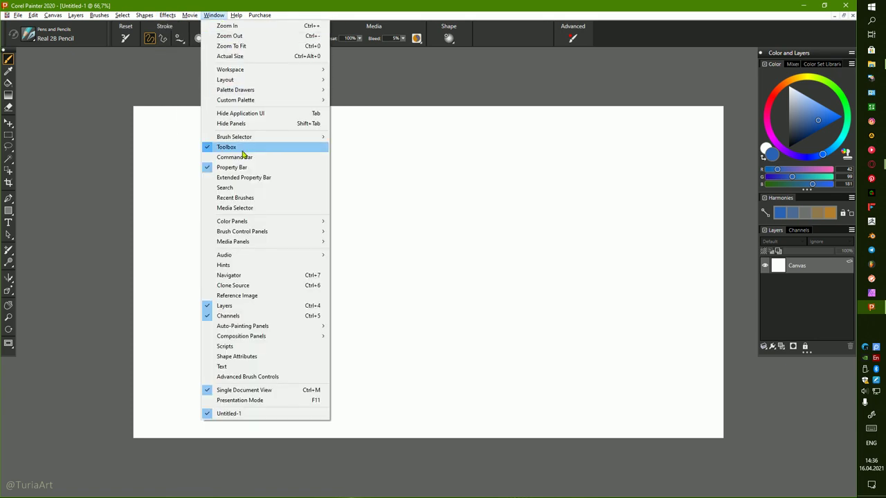
{"action": "left_click", "coordinate": [404, 158]}
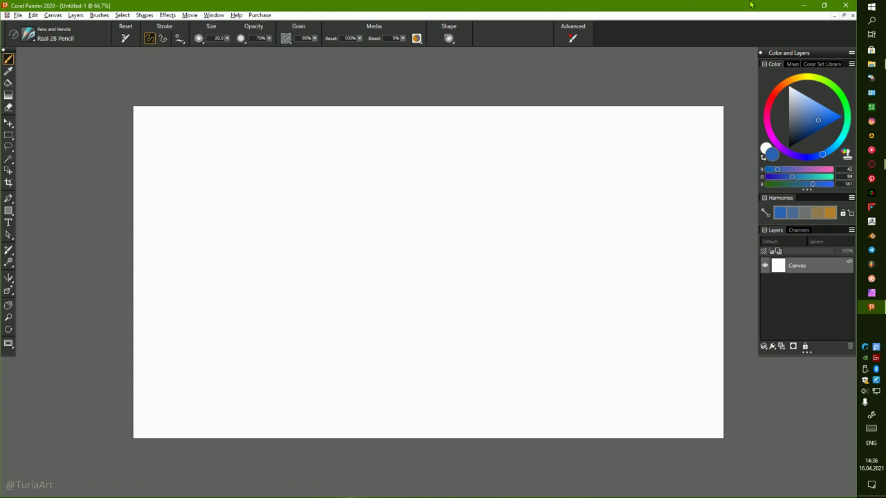
{"action": "left_click", "coordinate": [846, 9]}
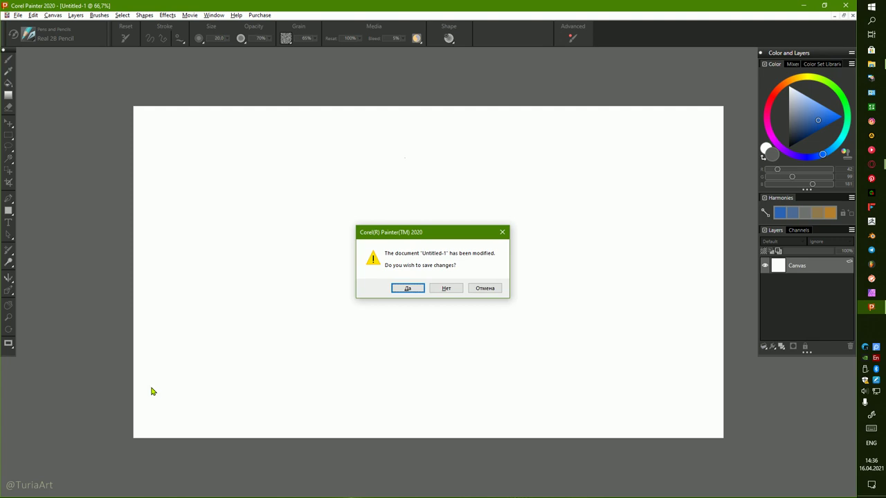
{"action": "left_click", "coordinate": [457, 290]}
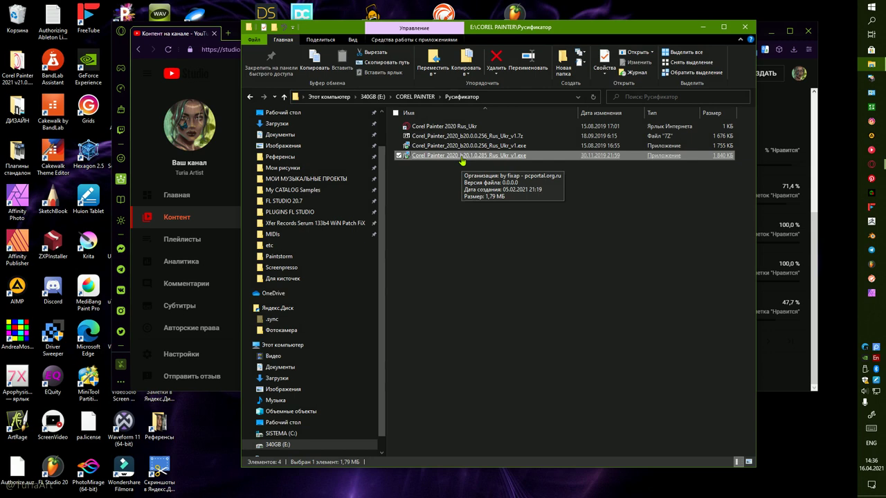
Install Corel_Painter_2020_b20.1.0.285_Rus_Ukr_v1.exe in Russian into the existing folder C:\Program Files\Corel\Painter 2020, accepting the licence agreement, and finish the setup
{"action": "double_click", "coordinate": [462, 158]}
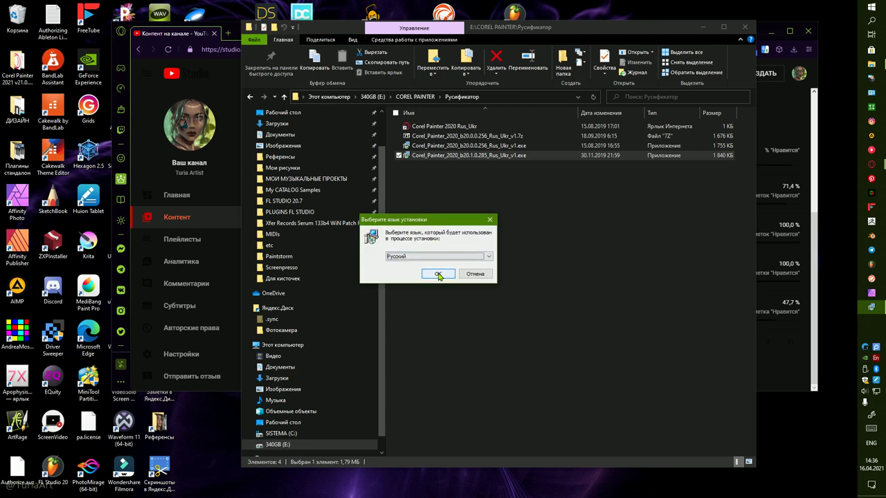
{"action": "left_click", "coordinate": [437, 274]}
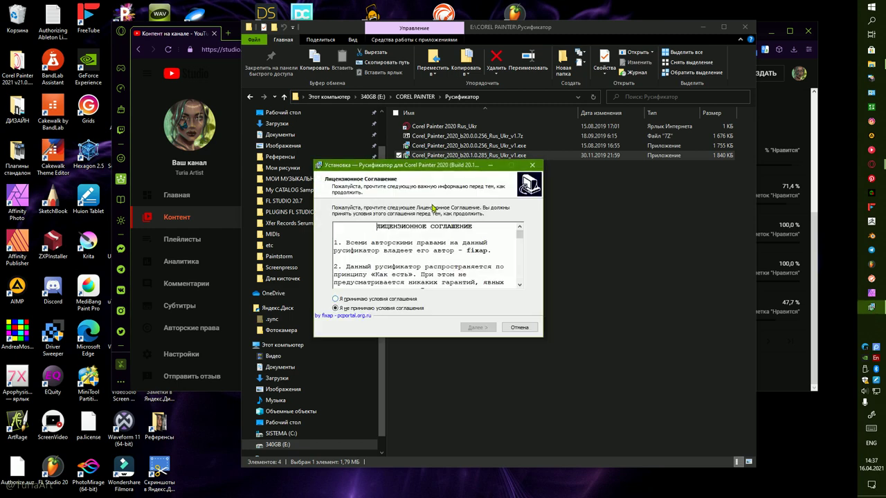
{"action": "left_click", "coordinate": [360, 300]}
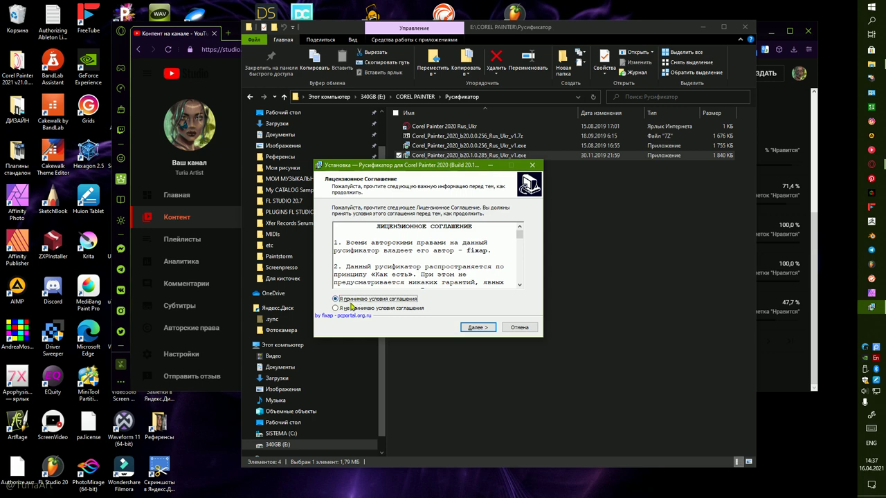
{"action": "left_click", "coordinate": [478, 328]}
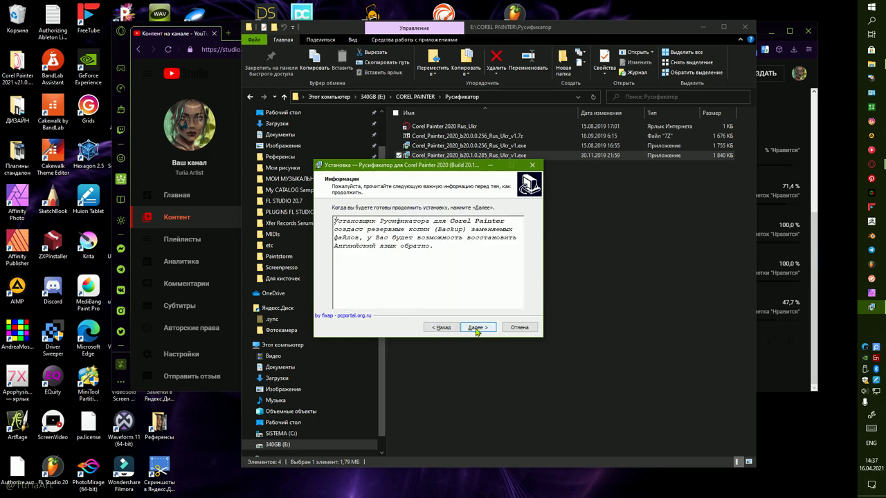
{"action": "left_click", "coordinate": [477, 328]}
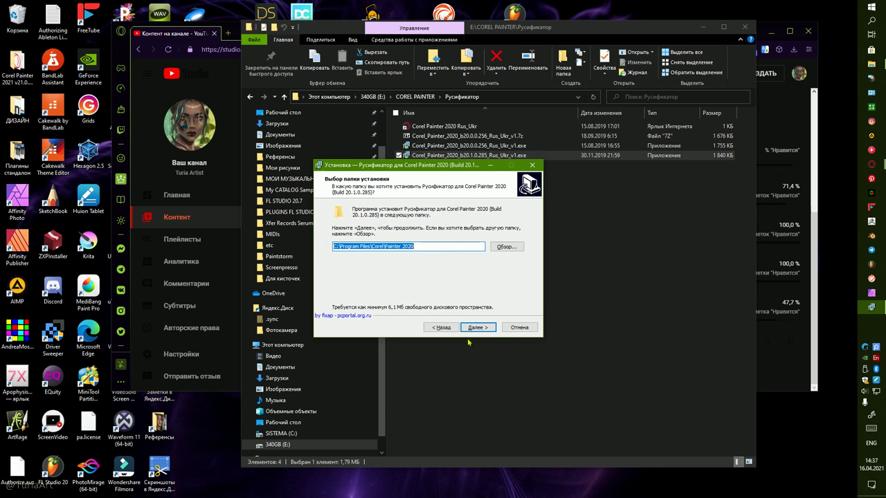
{"action": "left_click", "coordinate": [476, 328]}
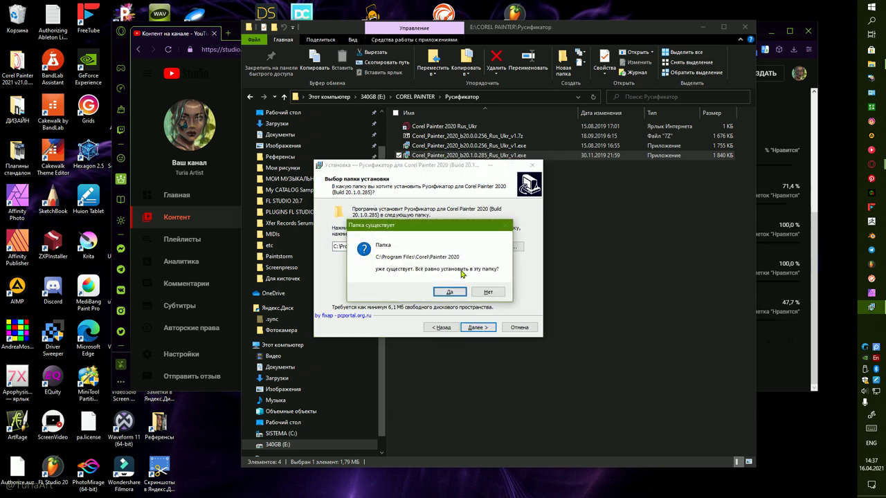
{"action": "left_click", "coordinate": [449, 294]}
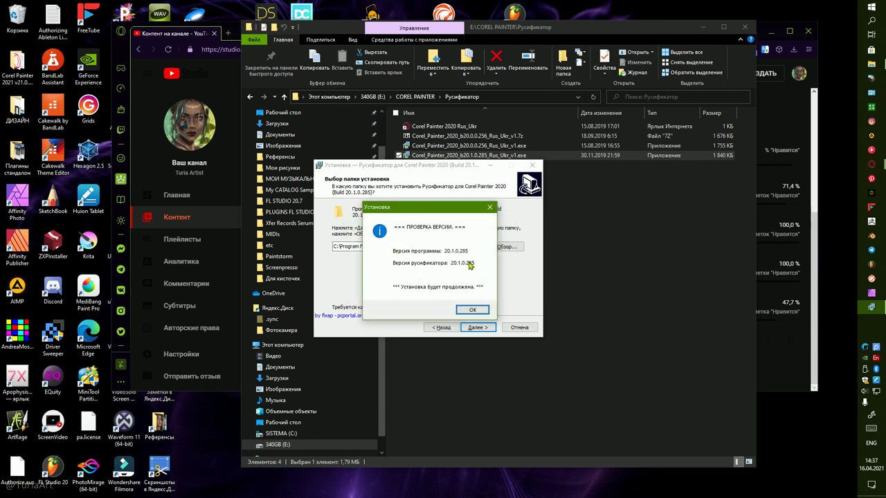
{"action": "left_click", "coordinate": [470, 311]}
{"action": "left_click", "coordinate": [477, 327]}
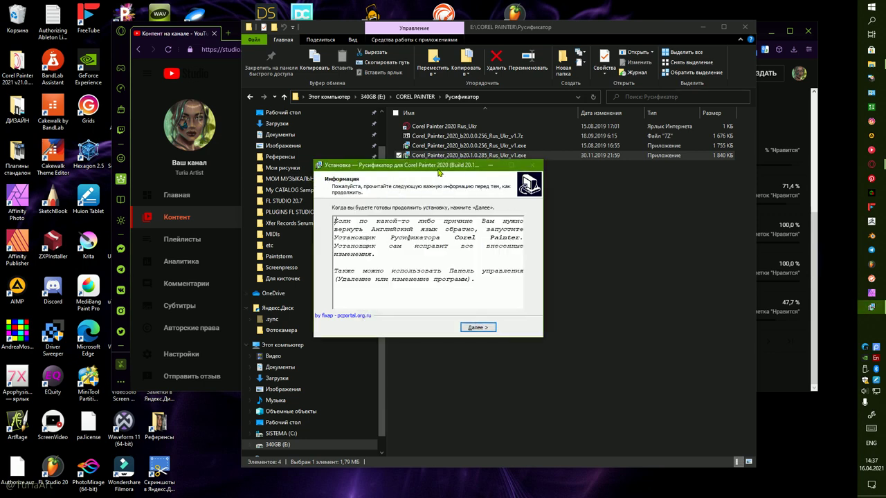
{"action": "left_click", "coordinate": [483, 331]}
{"action": "left_click", "coordinate": [477, 330]}
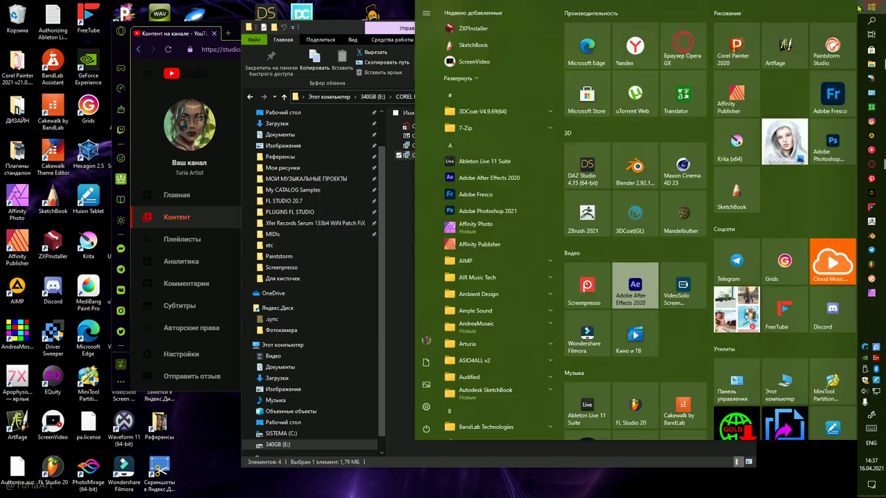
Start Corel Painter 2020 and create a new square document 1920 pixels wide at 150 pixels per inch
{"action": "left_click", "coordinate": [871, 7]}
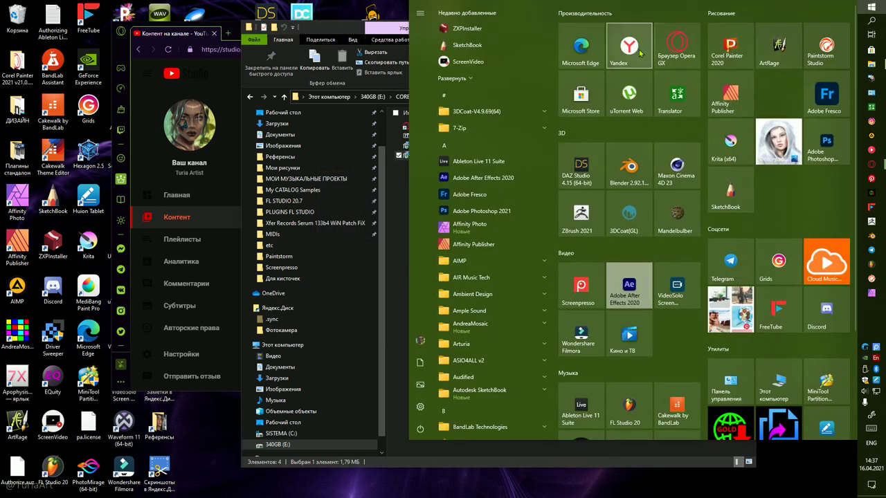
{"action": "left_click", "coordinate": [730, 48]}
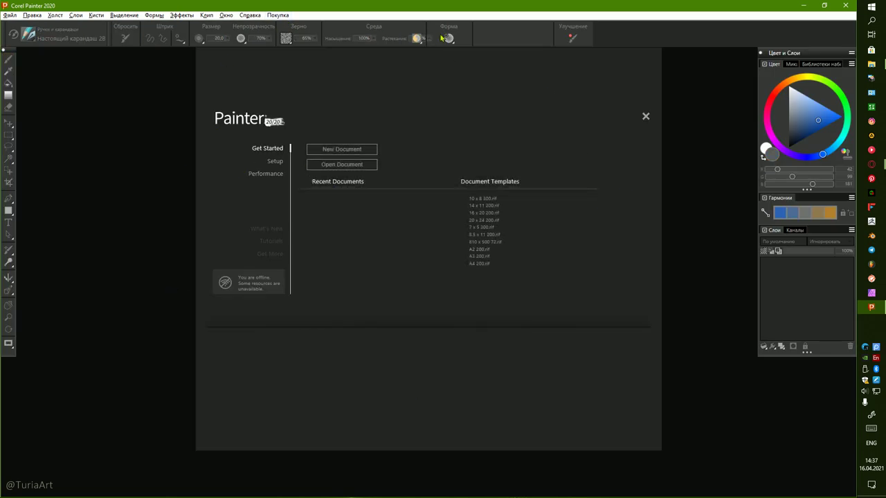
{"action": "left_click", "coordinate": [344, 151]}
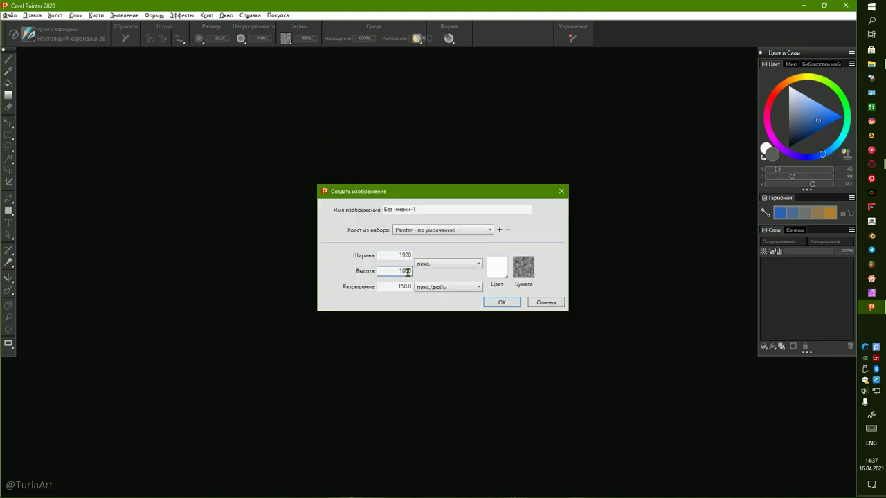
{"action": "left_click", "coordinate": [394, 257]}
{"action": "left_click", "coordinate": [394, 272]}
{"action": "double_click", "coordinate": [395, 271]}
{"action": "type", "text": "1"}
{"action": "key", "text": "Return"}
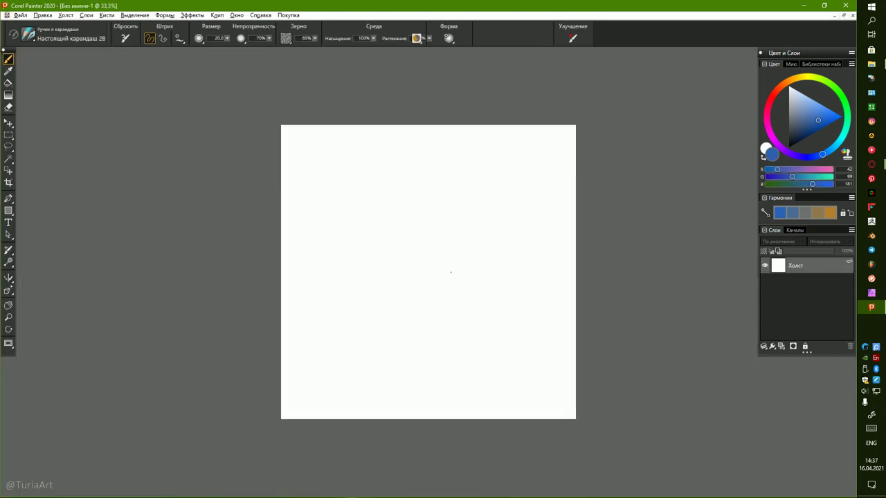
{"action": "scroll", "coordinate": [451, 272], "scroll_direction": "up", "scroll_amount": 2}
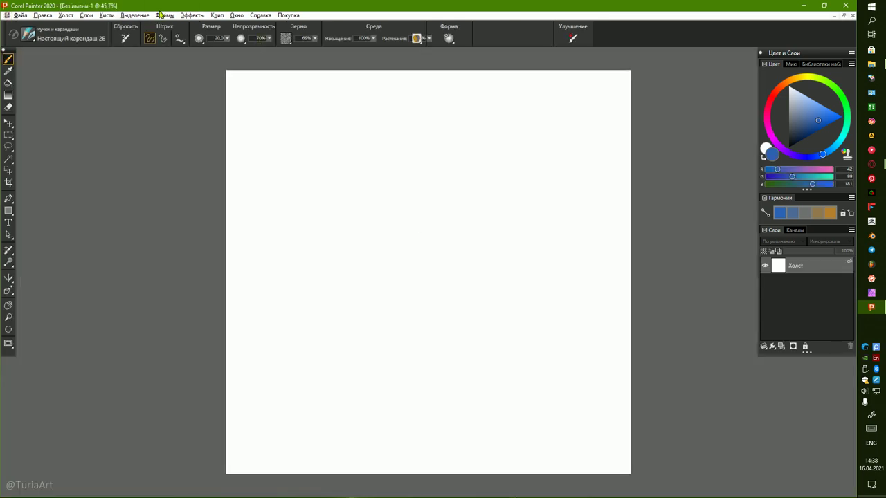
Check the interface language in the Эффекты and Окно menus, including the Панели цветов submenu
{"action": "left_click", "coordinate": [195, 16]}
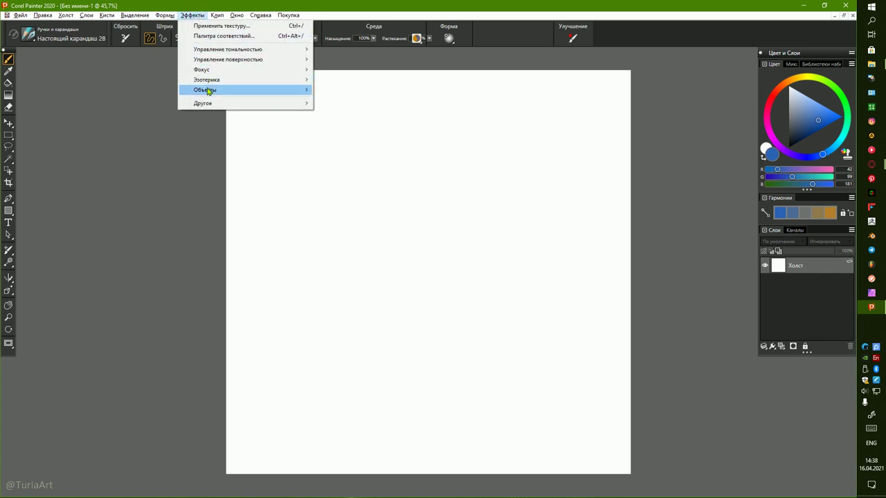
{"action": "mouse_move", "coordinate": [237, 15]}
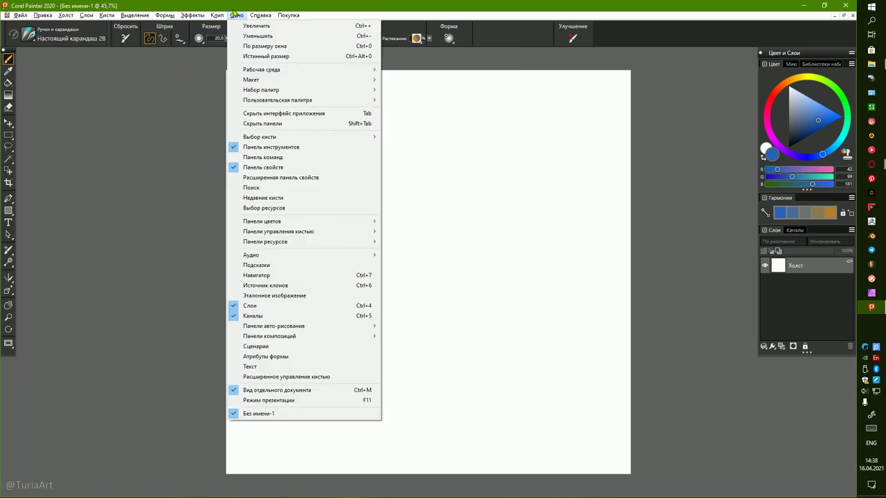
{"action": "mouse_move", "coordinate": [307, 222]}
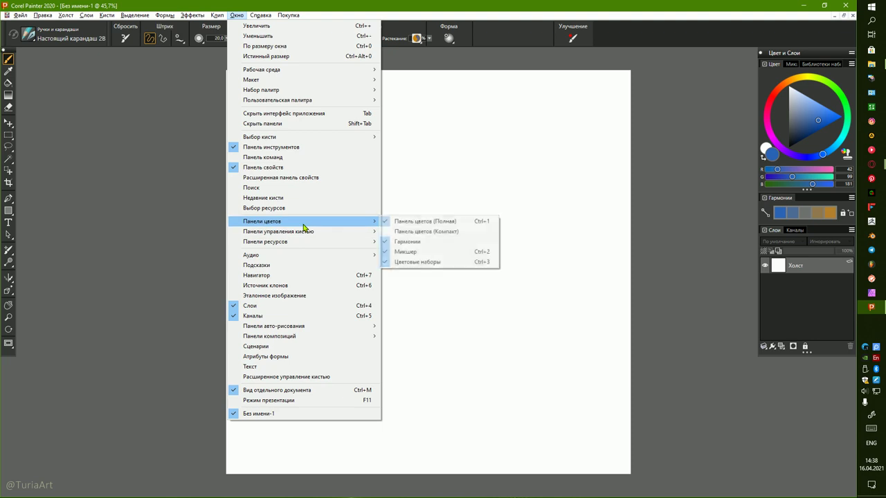
{"action": "left_click", "coordinate": [468, 120]}
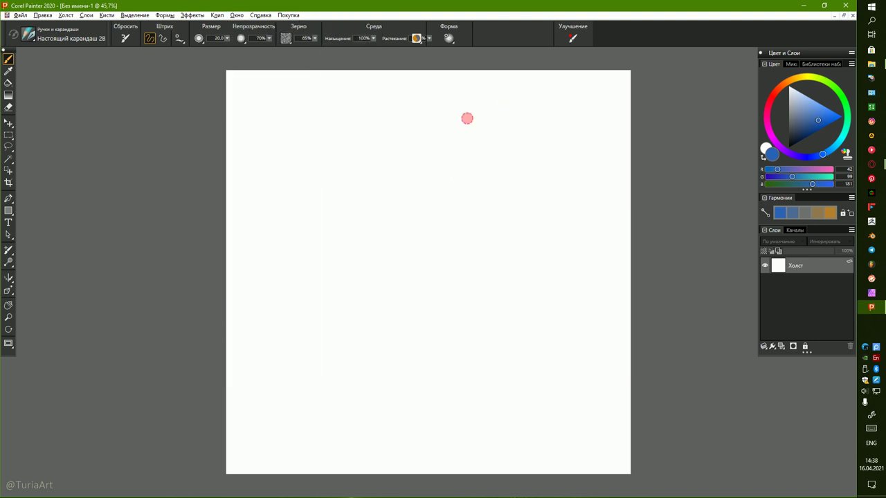
Extend the brush library's height to show more categories, and check the language of its entries and of the canvas's brush variant list
{"action": "left_click", "coordinate": [27, 35]}
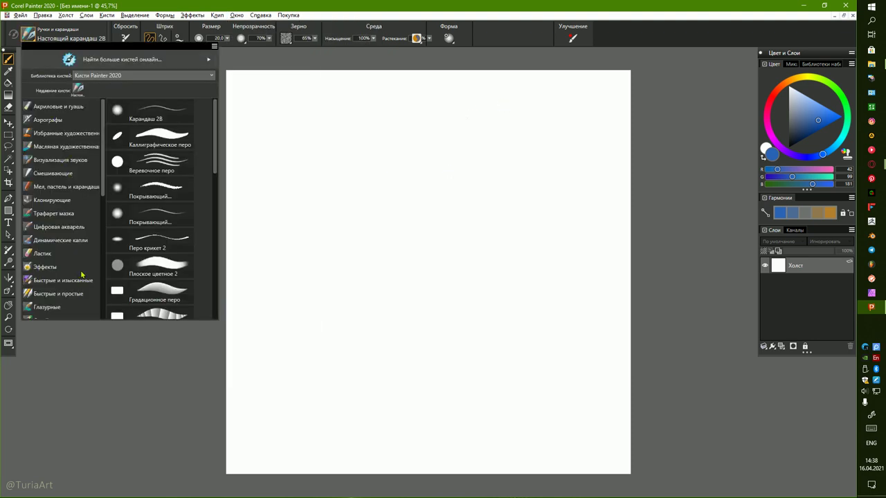
{"action": "mouse_move", "coordinate": [94, 320]}
{"action": "left_mouse_down"}
{"action": "mouse_move", "coordinate": [83, 496]}
{"action": "mouse_move", "coordinate": [76, 465]}
{"action": "left_mouse_up"}
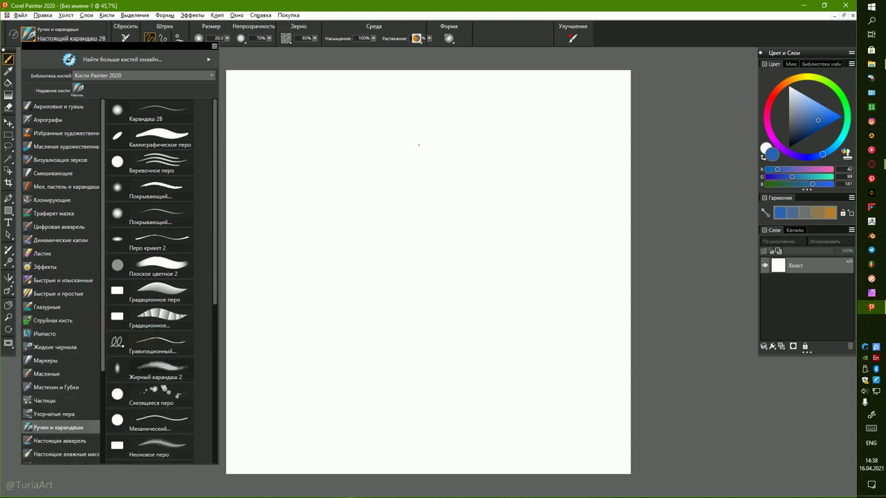
{"action": "right_click", "coordinate": [419, 146]}
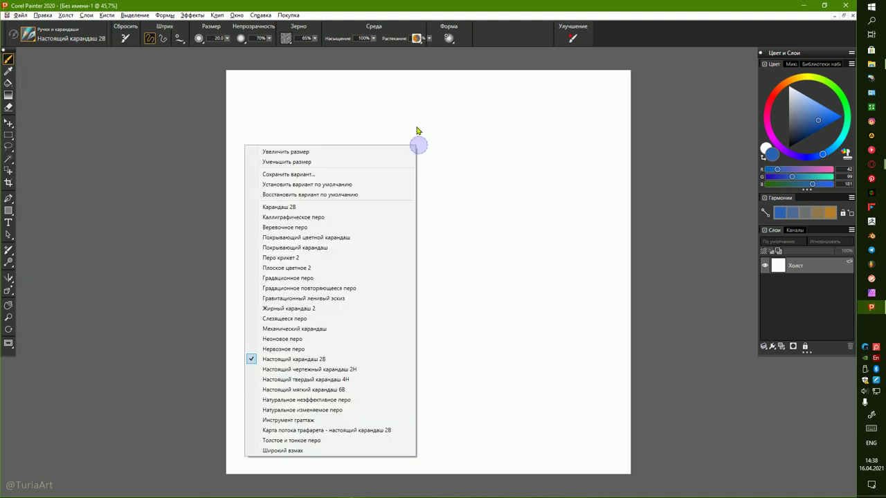
{"action": "left_click", "coordinate": [509, 118]}
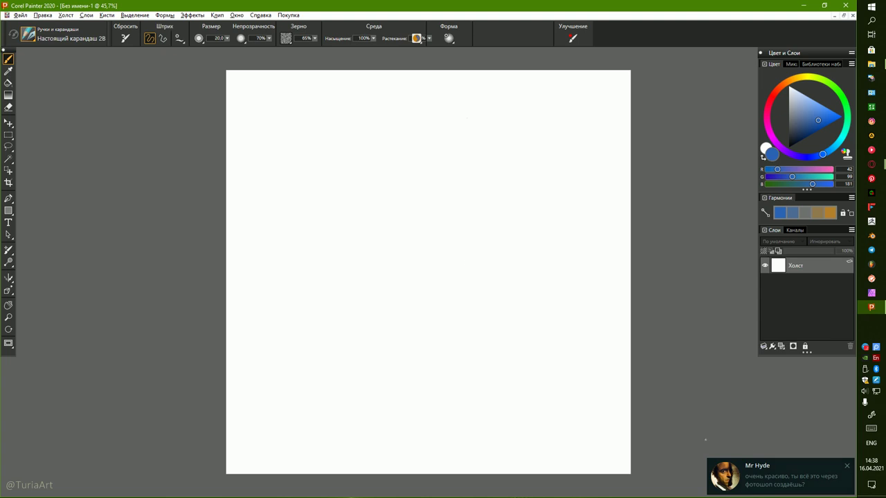
Open the Смешивание panel and set the Повторное насыщение amount to 69% and the Растекание amount to 46%
{"action": "mouse_move", "coordinate": [805, 490]}
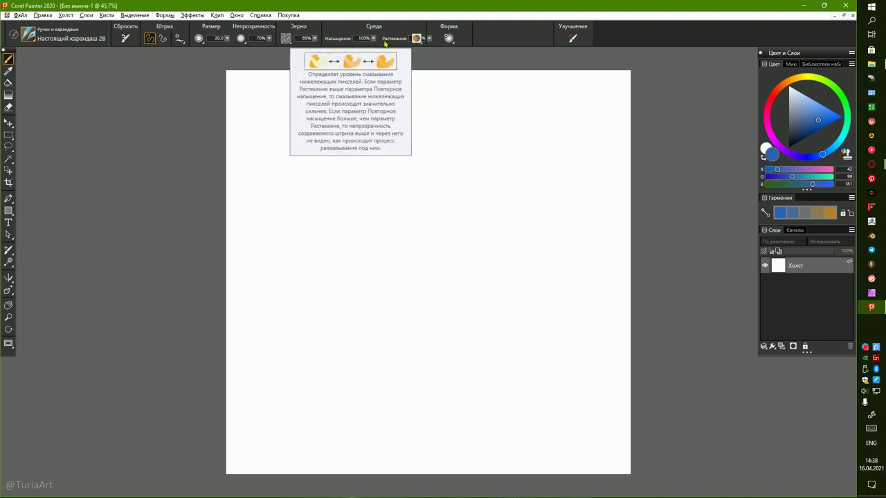
{"action": "left_click", "coordinate": [416, 38]}
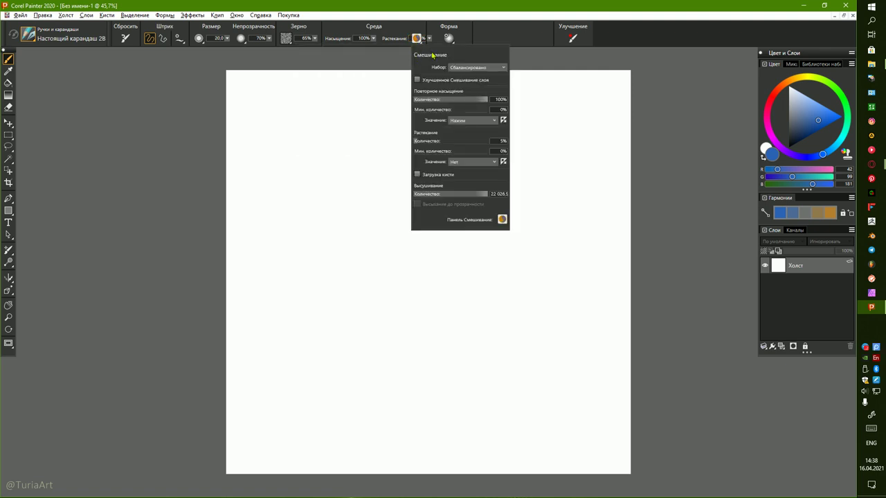
{"action": "left_click", "coordinate": [446, 49]}
{"action": "left_click", "coordinate": [502, 220]}
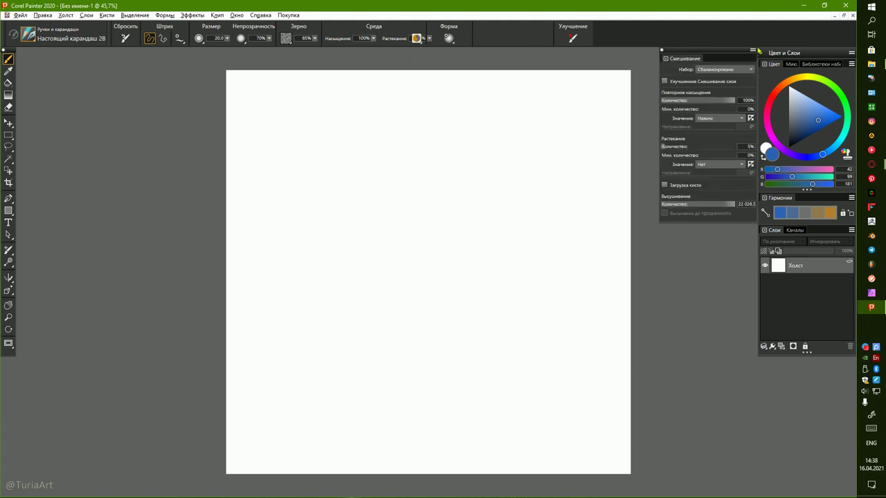
{"action": "mouse_move", "coordinate": [723, 53]}
{"action": "left_mouse_down"}
{"action": "mouse_move", "coordinate": [708, 53]}
{"action": "mouse_move", "coordinate": [724, 53]}
{"action": "left_mouse_up"}
{"action": "mouse_move", "coordinate": [703, 102]}
{"action": "left_mouse_down"}
{"action": "mouse_move", "coordinate": [691, 102]}
{"action": "mouse_move", "coordinate": [717, 104]}
{"action": "mouse_move", "coordinate": [684, 105]}
{"action": "mouse_move", "coordinate": [720, 105]}
{"action": "mouse_move", "coordinate": [702, 104]}
{"action": "left_mouse_up"}
{"action": "mouse_move", "coordinate": [706, 142]}
{"action": "left_mouse_down"}
{"action": "mouse_move", "coordinate": [743, 146]}
{"action": "mouse_move", "coordinate": [661, 148]}
{"action": "mouse_move", "coordinate": [719, 147]}
{"action": "mouse_move", "coordinate": [695, 146]}
{"action": "left_mouse_up"}
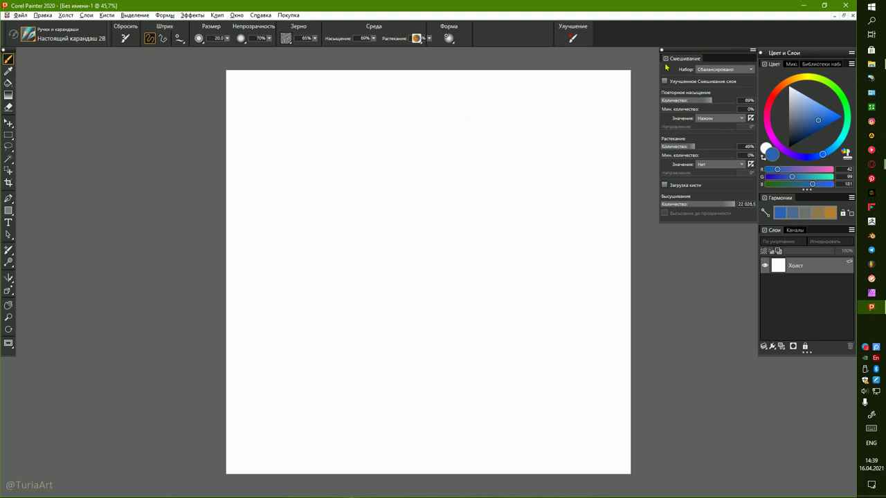
Browse the brush library's categories and examine the translated variant names in Смешивающие and Акриловые и гуашь
{"action": "scroll", "coordinate": [457, 203], "scroll_direction": "up", "scroll_amount": 1}
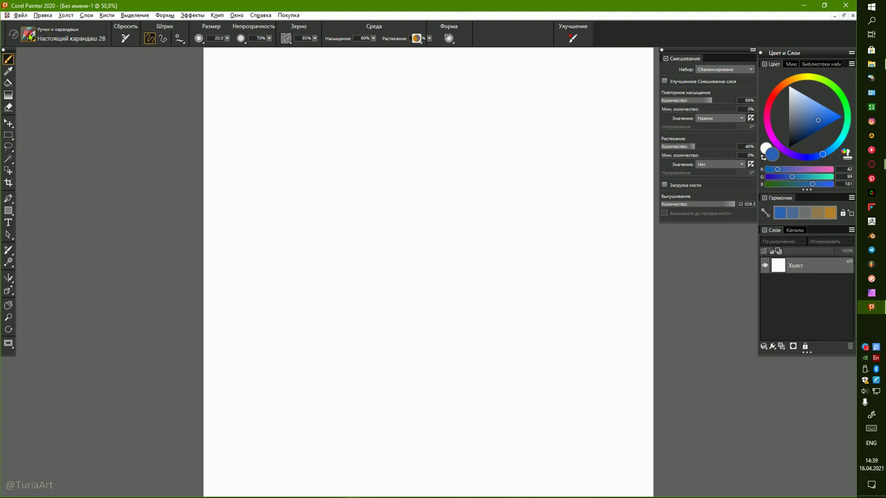
{"action": "left_click", "coordinate": [28, 34]}
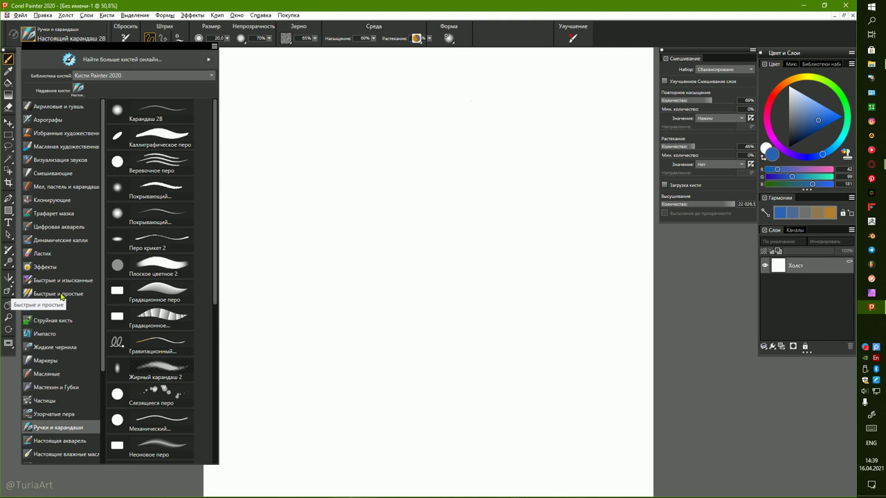
{"action": "left_click", "coordinate": [65, 173]}
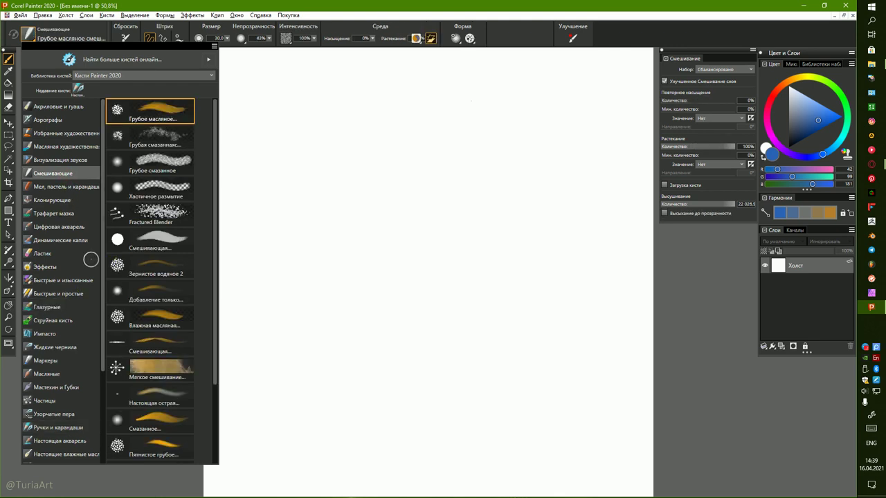
{"action": "scroll", "coordinate": [160, 318], "scroll_direction": "down", "scroll_amount": 2}
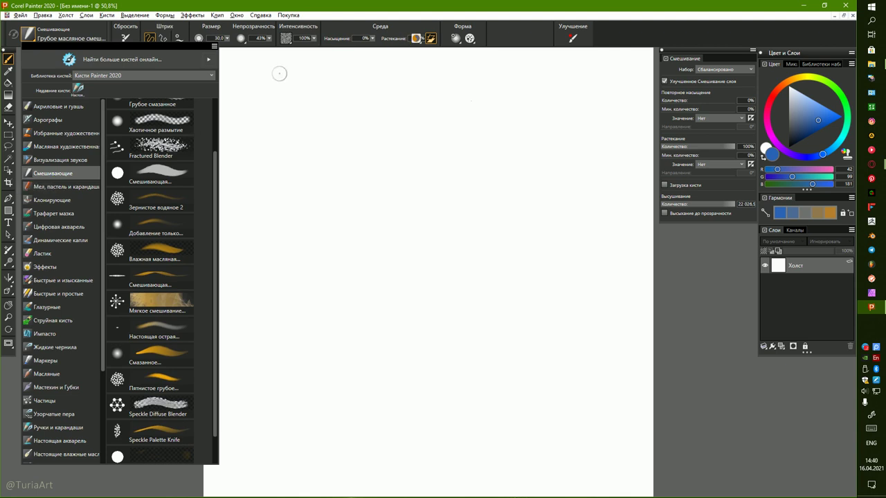
{"action": "left_click", "coordinate": [59, 108]}
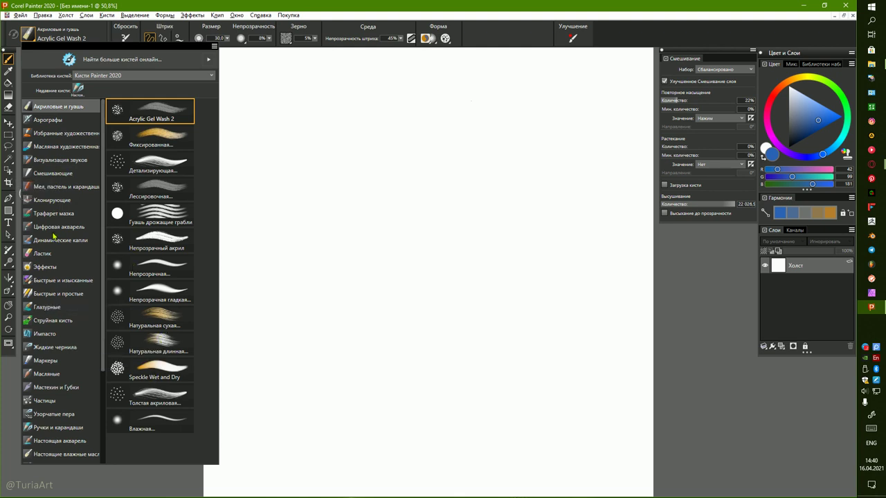
{"action": "scroll", "coordinate": [57, 346], "scroll_direction": "down", "scroll_amount": 3}
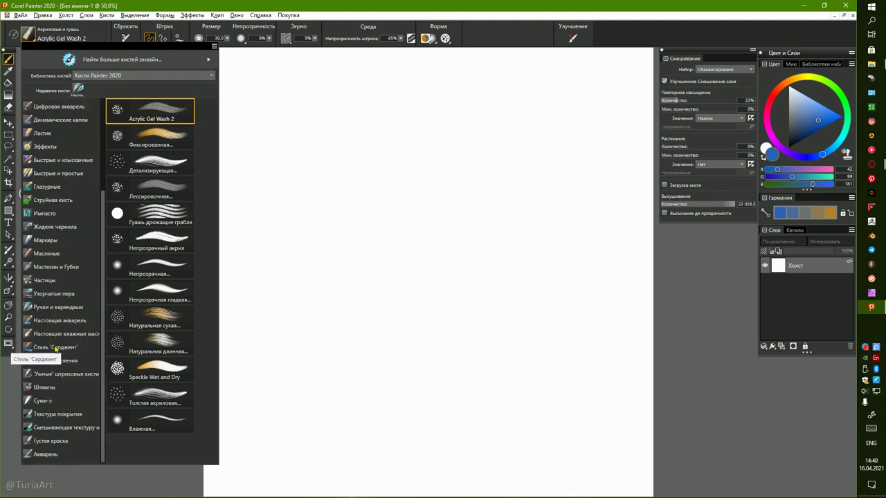
{"action": "scroll", "coordinate": [57, 350], "scroll_direction": "up", "scroll_amount": 3}
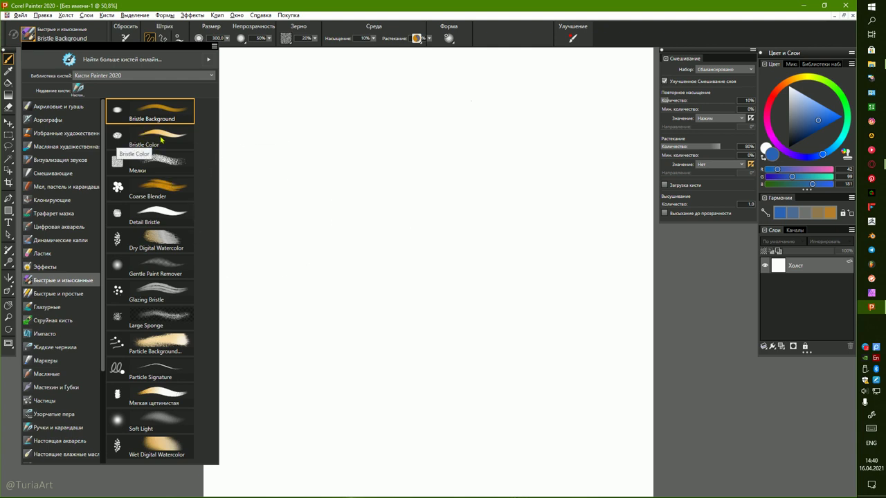
Choose the Bristle Color brush from Быстрые и изысканные and paint overlapping blue diagonal strokes in the upper middle of the canvas
{"action": "left_click", "coordinate": [160, 140]}
{"action": "mouse_move", "coordinate": [422, 175]}
{"action": "left_mouse_down"}
{"action": "mouse_move", "coordinate": [357, 304]}
{"action": "mouse_move", "coordinate": [377, 319]}
{"action": "mouse_move", "coordinate": [356, 301]}
{"action": "mouse_move", "coordinate": [374, 301]}
{"action": "left_mouse_up"}
{"action": "left_click_drag", "start_coordinate": [422, 200], "coordinate": [322, 288]}
{"action": "left_click_drag", "start_coordinate": [329, 257], "coordinate": [474, 169]}
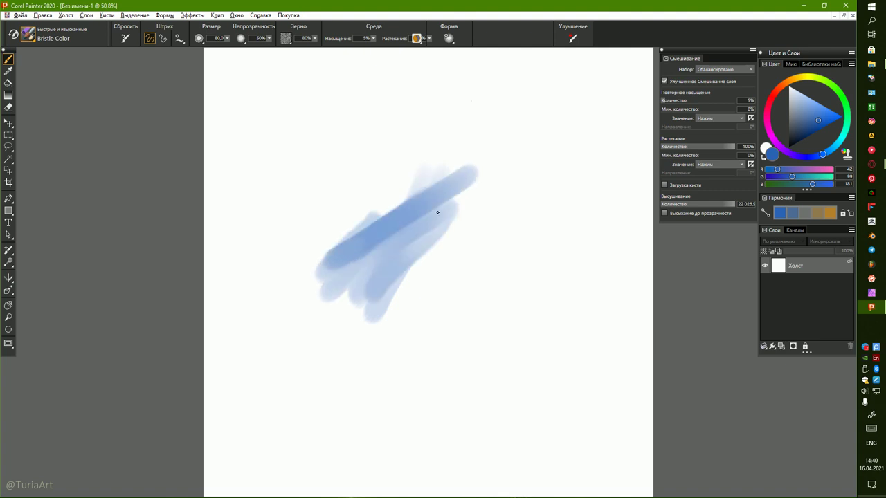
{"action": "left_click_drag", "start_coordinate": [438, 212], "coordinate": [381, 245]}
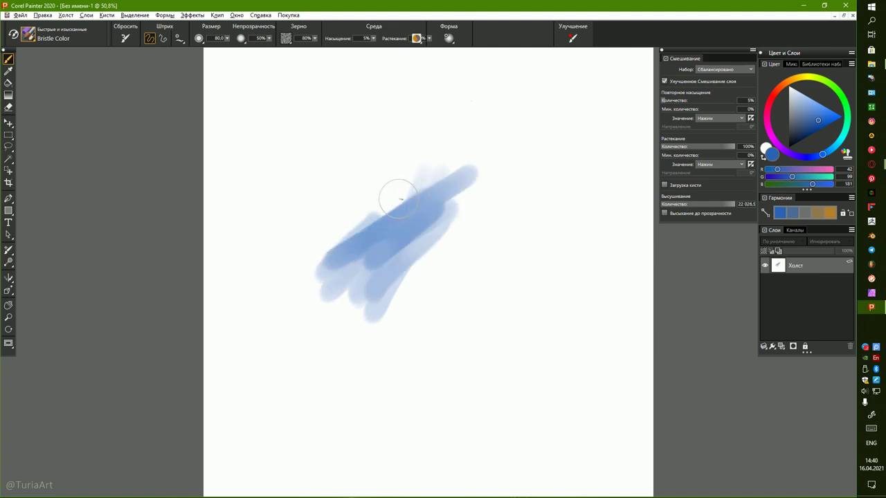
Extend the blue diagonal strokes down and up the painted area, and paint dark navy (RGB 1, 31, 79) strokes over its right side
{"action": "mouse_move", "coordinate": [400, 199]}
{"action": "left_mouse_down"}
{"action": "mouse_move", "coordinate": [368, 239]}
{"action": "mouse_move", "coordinate": [432, 185]}
{"action": "mouse_move", "coordinate": [400, 192]}
{"action": "mouse_move", "coordinate": [335, 232]}
{"action": "mouse_move", "coordinate": [341, 204]}
{"action": "mouse_move", "coordinate": [324, 211]}
{"action": "mouse_move", "coordinate": [296, 244]}
{"action": "mouse_move", "coordinate": [426, 180]}
{"action": "mouse_move", "coordinate": [390, 209]}
{"action": "mouse_move", "coordinate": [436, 197]}
{"action": "mouse_move", "coordinate": [391, 255]}
{"action": "mouse_move", "coordinate": [405, 266]}
{"action": "mouse_move", "coordinate": [375, 310]}
{"action": "mouse_move", "coordinate": [324, 353]}
{"action": "left_mouse_up"}
{"action": "left_click", "coordinate": [804, 136]}
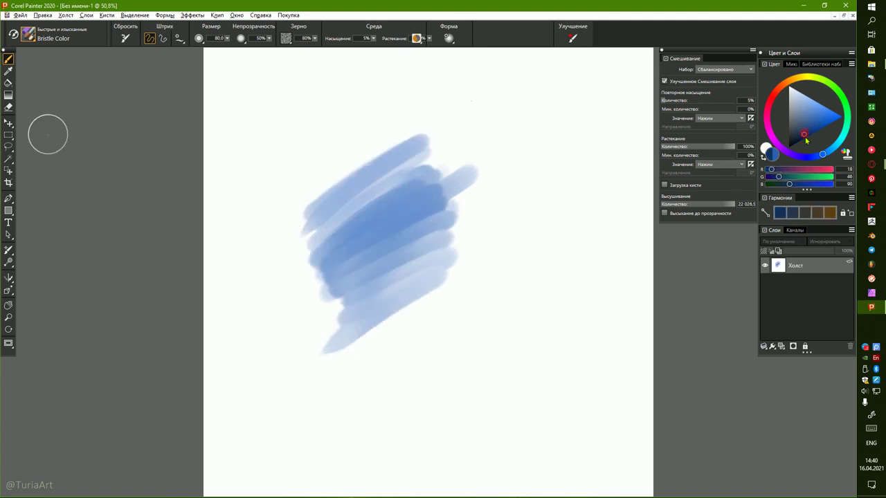
{"action": "left_click", "coordinate": [805, 137]}
{"action": "mouse_move", "coordinate": [460, 175]}
{"action": "left_mouse_down"}
{"action": "mouse_move", "coordinate": [421, 192]}
{"action": "mouse_move", "coordinate": [381, 328]}
{"action": "left_mouse_up"}
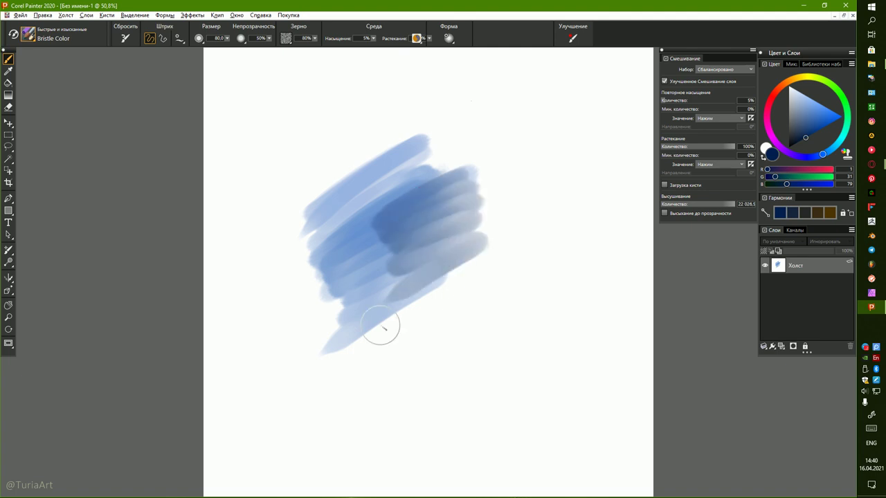
Pick a dark red (RGB 79, 8, 1) and paint diagonal strokes over the middle and lower part of the blue area
{"action": "left_click", "coordinate": [775, 93]}
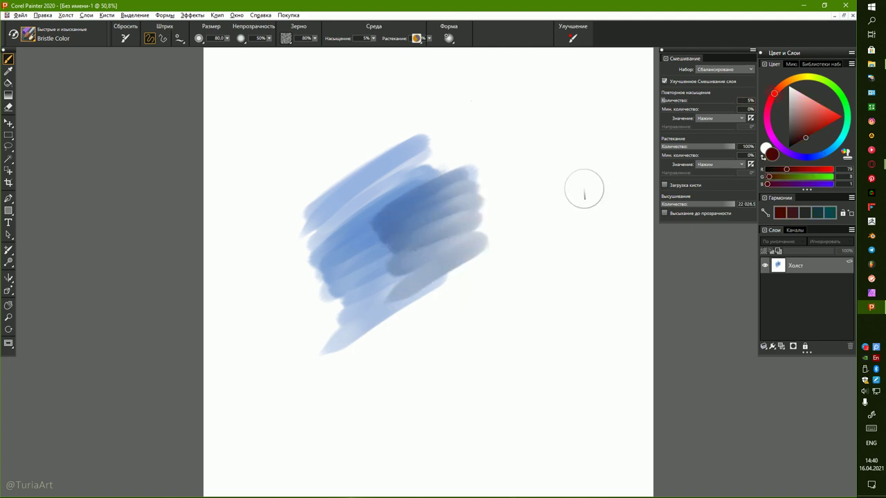
{"action": "mouse_move", "coordinate": [453, 155]}
{"action": "left_mouse_down"}
{"action": "mouse_move", "coordinate": [360, 233]}
{"action": "mouse_move", "coordinate": [421, 228]}
{"action": "mouse_move", "coordinate": [382, 297]}
{"action": "mouse_move", "coordinate": [388, 326]}
{"action": "mouse_move", "coordinate": [446, 298]}
{"action": "mouse_move", "coordinate": [332, 339]}
{"action": "mouse_move", "coordinate": [277, 340]}
{"action": "left_mouse_up"}
{"action": "left_click_drag", "start_coordinate": [424, 267], "coordinate": [291, 332]}
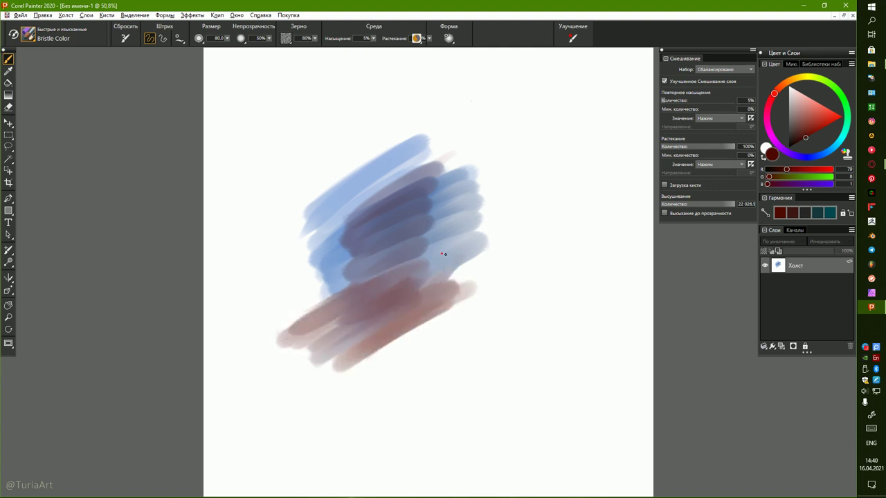
{"action": "mouse_move", "coordinate": [443, 254]}
{"action": "left_mouse_down"}
{"action": "mouse_move", "coordinate": [293, 314]}
{"action": "mouse_move", "coordinate": [407, 260]}
{"action": "mouse_move", "coordinate": [273, 319]}
{"action": "mouse_move", "coordinate": [382, 293]}
{"action": "mouse_move", "coordinate": [331, 313]}
{"action": "mouse_move", "coordinate": [305, 363]}
{"action": "left_mouse_up"}
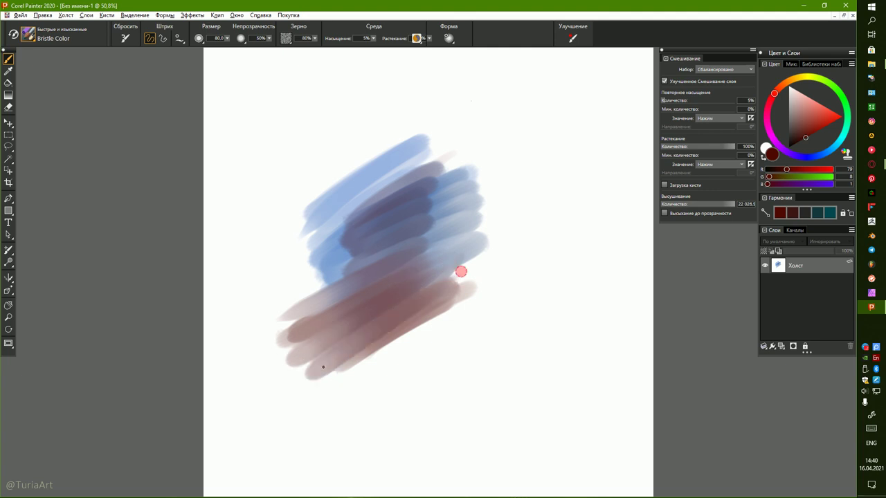
{"action": "left_click_drag", "start_coordinate": [474, 284], "coordinate": [332, 388]}
Switch to a bright red and paint diagonal strokes across the left side of the blue area, ending on the white canvas
{"action": "left_click", "coordinate": [830, 115]}
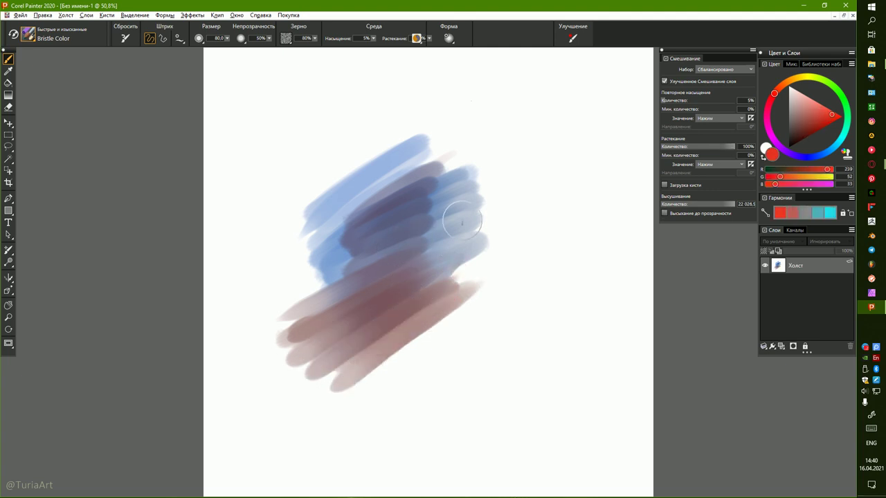
{"action": "left_click_drag", "start_coordinate": [439, 231], "coordinate": [283, 317]}
{"action": "mouse_move", "coordinate": [411, 237]}
{"action": "left_mouse_down"}
{"action": "mouse_move", "coordinate": [277, 312]}
{"action": "mouse_move", "coordinate": [283, 293]}
{"action": "mouse_move", "coordinate": [254, 297]}
{"action": "left_mouse_up"}
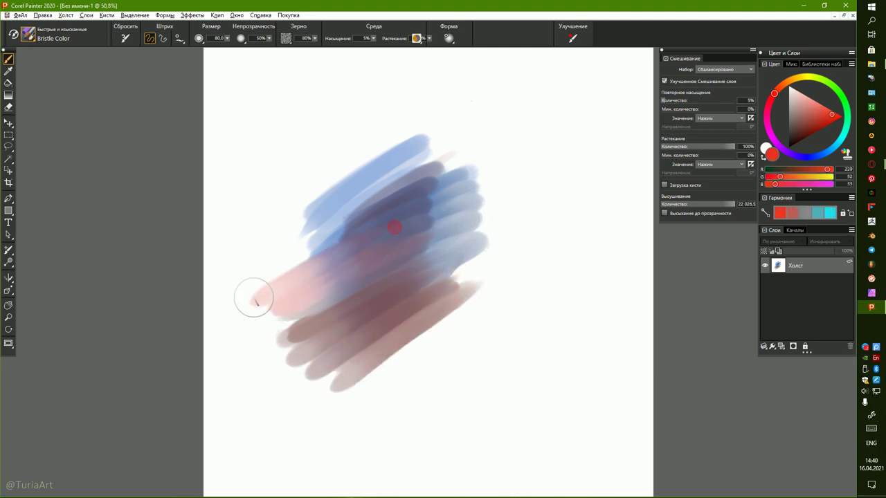
{"action": "left_click_drag", "start_coordinate": [346, 238], "coordinate": [264, 284]}
{"action": "left_click_drag", "start_coordinate": [385, 201], "coordinate": [259, 267]}
{"action": "left_click_drag", "start_coordinate": [375, 184], "coordinate": [274, 256]}
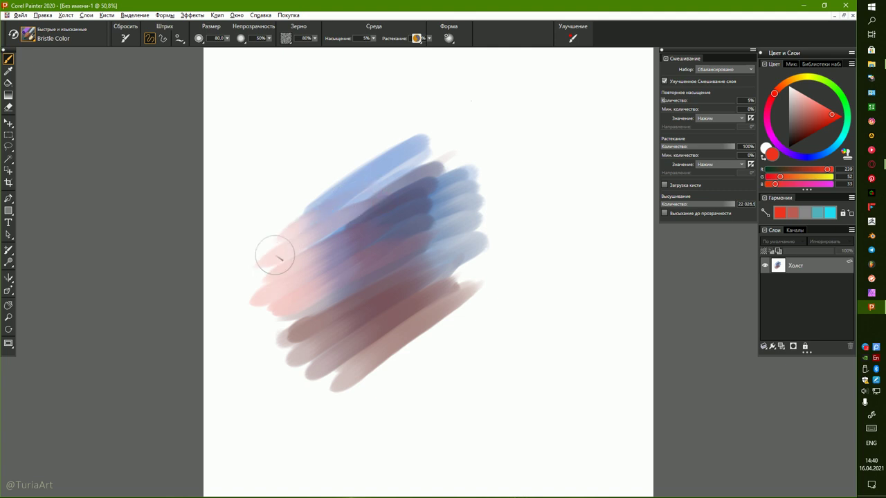
Paint bright red diagonal strokes along the lower right and bottom of the painted area
{"action": "left_click_drag", "start_coordinate": [495, 276], "coordinate": [391, 362]}
{"action": "left_click_drag", "start_coordinate": [472, 326], "coordinate": [373, 407]}
{"action": "left_click_drag", "start_coordinate": [460, 360], "coordinate": [370, 422]}
{"action": "left_click_drag", "start_coordinate": [454, 290], "coordinate": [388, 349]}
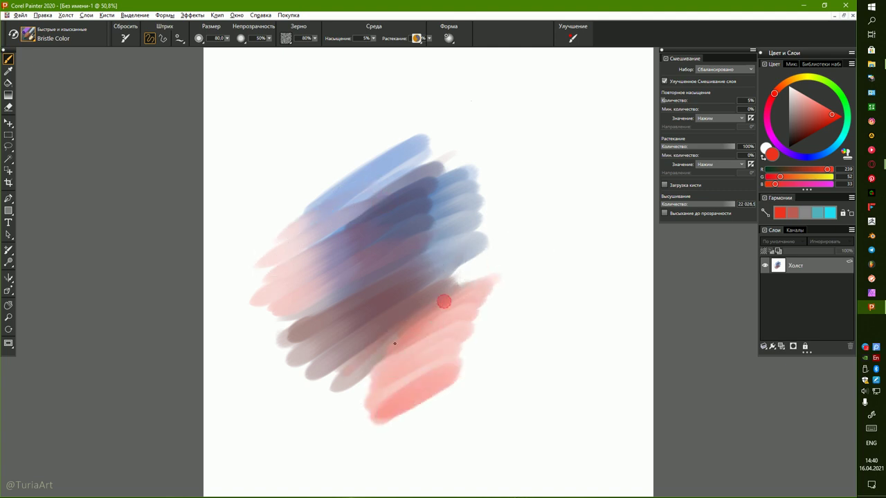
{"action": "left_click_drag", "start_coordinate": [440, 315], "coordinate": [326, 398]}
{"action": "mouse_move", "coordinate": [415, 350]}
{"action": "left_mouse_down"}
{"action": "mouse_move", "coordinate": [398, 376]}
{"action": "mouse_move", "coordinate": [322, 433]}
{"action": "left_mouse_up"}
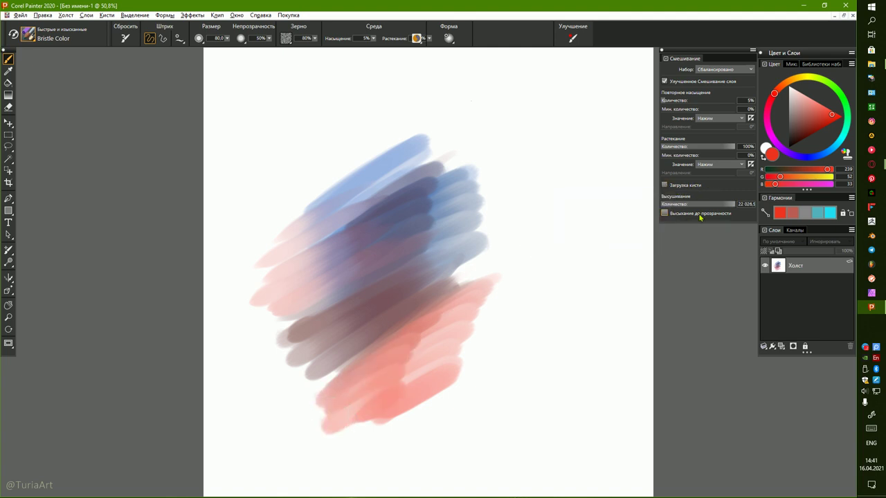
Set the Высушивание amount to 322,6 and blend strokes across the centre and top of the painting, also trying a darker red (RGB 145, 14, 1)
{"action": "left_click", "coordinate": [734, 206]}
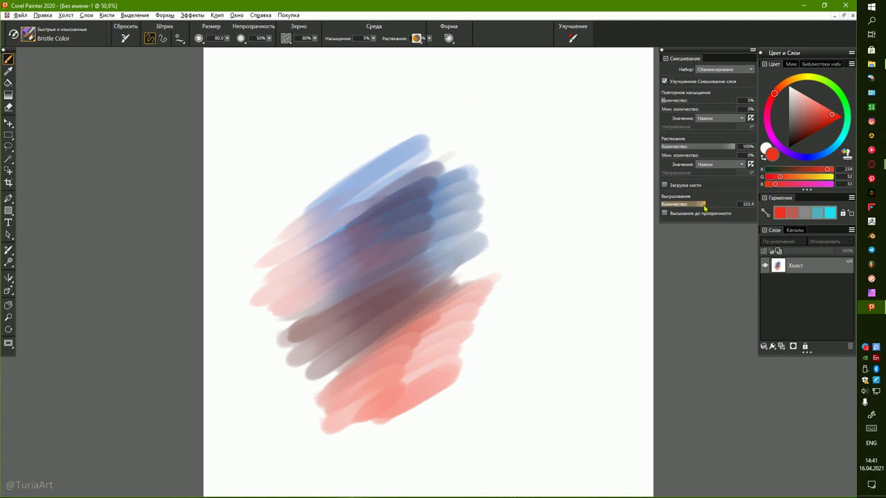
{"action": "left_click_drag", "start_coordinate": [705, 206], "coordinate": [704, 206]}
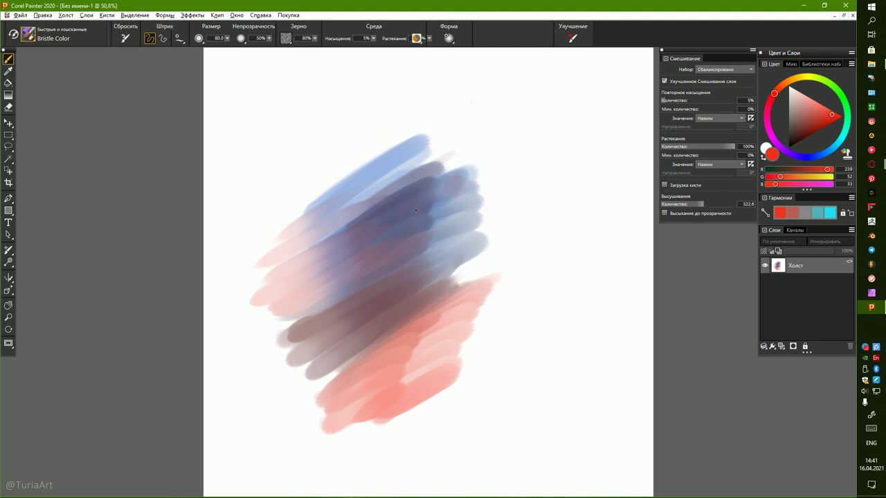
{"action": "mouse_move", "coordinate": [416, 210]}
{"action": "left_mouse_down"}
{"action": "mouse_move", "coordinate": [459, 199]}
{"action": "mouse_move", "coordinate": [440, 223]}
{"action": "mouse_move", "coordinate": [461, 224]}
{"action": "left_mouse_up"}
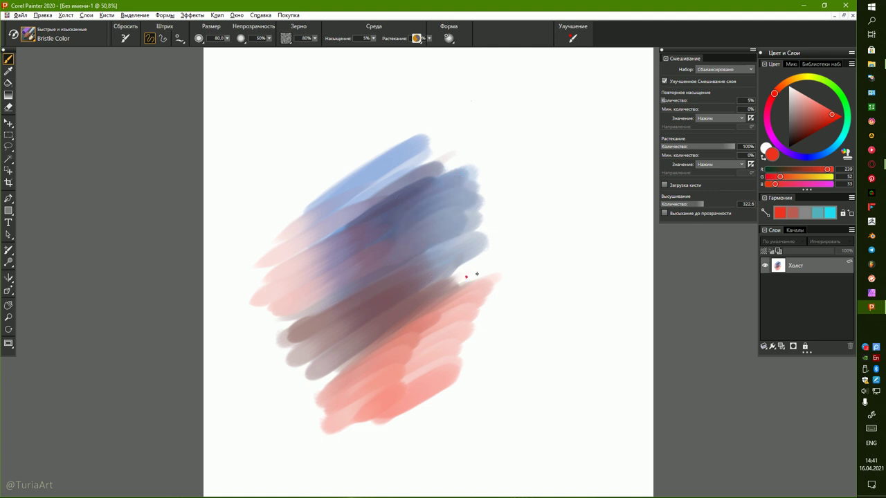
{"action": "mouse_move", "coordinate": [477, 274]}
{"action": "left_mouse_down"}
{"action": "mouse_move", "coordinate": [411, 313]}
{"action": "mouse_move", "coordinate": [452, 290]}
{"action": "mouse_move", "coordinate": [402, 310]}
{"action": "mouse_move", "coordinate": [408, 300]}
{"action": "mouse_move", "coordinate": [484, 253]}
{"action": "mouse_move", "coordinate": [401, 289]}
{"action": "left_mouse_up"}
{"action": "left_click_drag", "start_coordinate": [465, 245], "coordinate": [372, 288]}
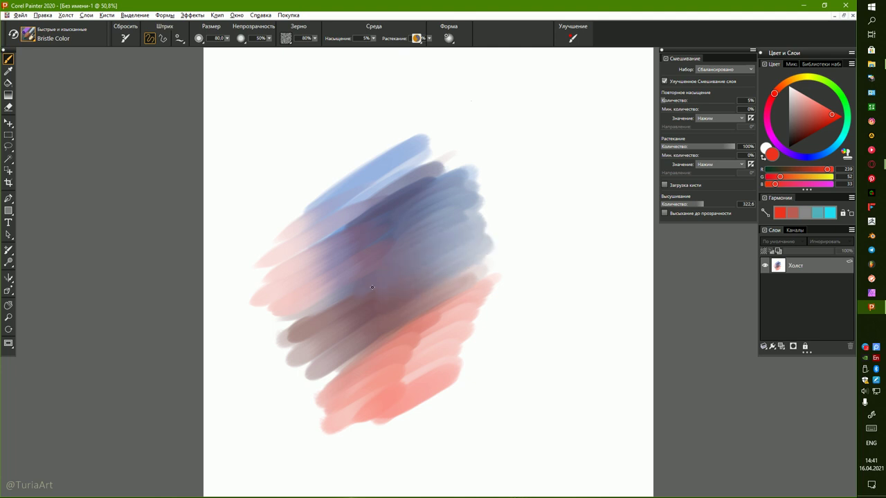
{"action": "mouse_move", "coordinate": [405, 241]}
{"action": "left_mouse_down"}
{"action": "mouse_move", "coordinate": [324, 273]}
{"action": "mouse_move", "coordinate": [325, 245]}
{"action": "mouse_move", "coordinate": [417, 175]}
{"action": "mouse_move", "coordinate": [404, 170]}
{"action": "mouse_move", "coordinate": [453, 139]}
{"action": "left_mouse_up"}
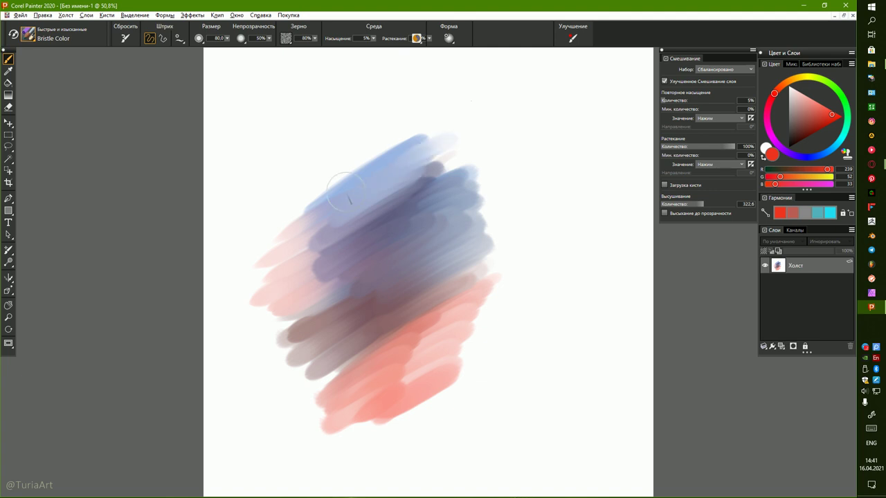
{"action": "left_click", "coordinate": [818, 131]}
{"action": "mouse_move", "coordinate": [461, 209]}
{"action": "left_mouse_down"}
{"action": "mouse_move", "coordinate": [487, 146]}
{"action": "mouse_move", "coordinate": [453, 145]}
{"action": "mouse_move", "coordinate": [418, 193]}
{"action": "mouse_move", "coordinate": [452, 167]}
{"action": "mouse_move", "coordinate": [477, 201]}
{"action": "left_mouse_up"}
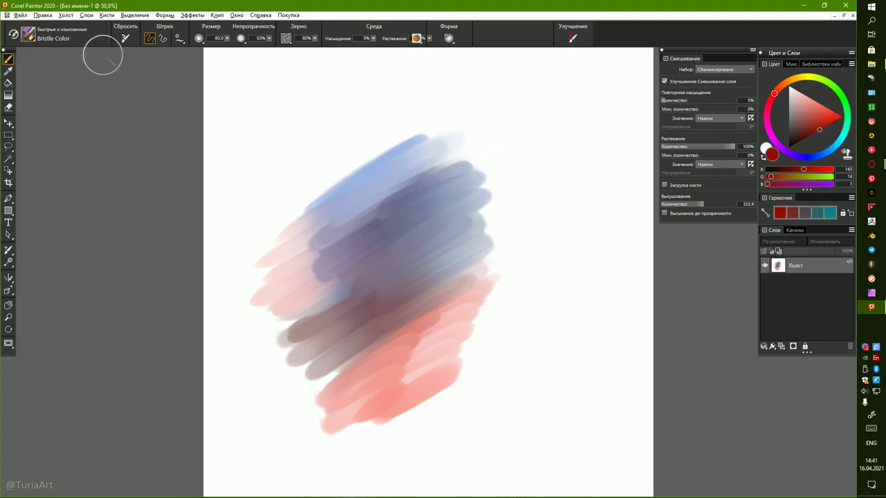
Choose the Flat Color brush from Быстрые и простые and paint solid dark red diagonal strokes over the upper right of the painting
{"action": "left_click", "coordinate": [29, 35]}
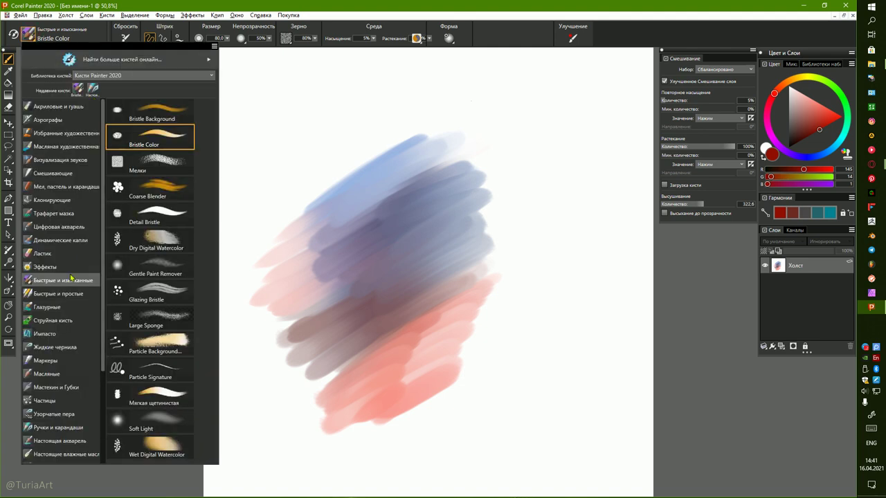
{"action": "left_click", "coordinate": [72, 298]}
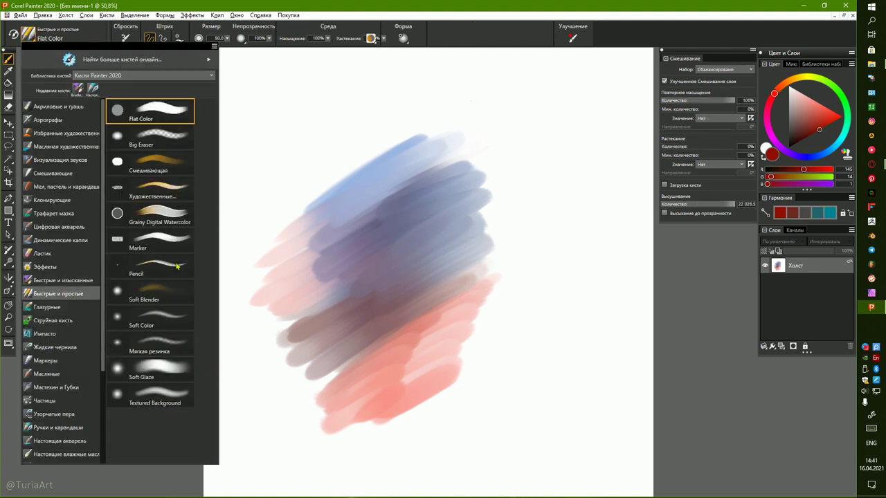
{"action": "left_click", "coordinate": [164, 111]}
{"action": "mouse_move", "coordinate": [531, 114]}
{"action": "left_mouse_down"}
{"action": "mouse_move", "coordinate": [399, 188]}
{"action": "mouse_move", "coordinate": [390, 216]}
{"action": "mouse_move", "coordinate": [416, 173]}
{"action": "left_mouse_up"}
{"action": "mouse_move", "coordinate": [526, 94]}
{"action": "left_mouse_down"}
{"action": "mouse_move", "coordinate": [395, 174]}
{"action": "mouse_move", "coordinate": [349, 220]}
{"action": "left_mouse_up"}
{"action": "mouse_move", "coordinate": [540, 118]}
{"action": "left_mouse_down"}
{"action": "mouse_move", "coordinate": [411, 216]}
{"action": "mouse_move", "coordinate": [545, 124]}
{"action": "left_mouse_up"}
Set Высушивание to 222,2 and Повторное насыщение to 57%, and paint more dark red strokes below the solid red area
{"action": "left_click_drag", "start_coordinate": [723, 207], "coordinate": [719, 207]}
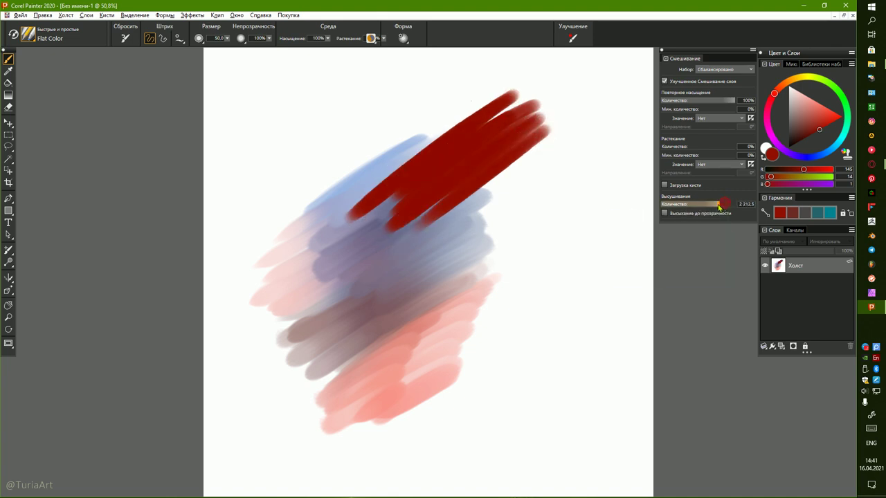
{"action": "left_click_drag", "start_coordinate": [681, 101], "coordinate": [705, 104]}
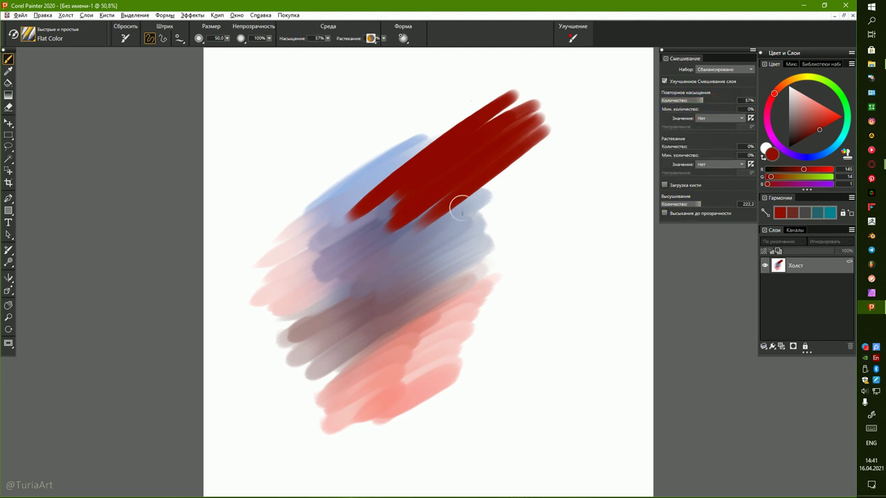
{"action": "mouse_move", "coordinate": [460, 207]}
{"action": "left_mouse_down"}
{"action": "mouse_move", "coordinate": [394, 239]}
{"action": "mouse_move", "coordinate": [457, 211]}
{"action": "mouse_move", "coordinate": [374, 284]}
{"action": "left_mouse_up"}
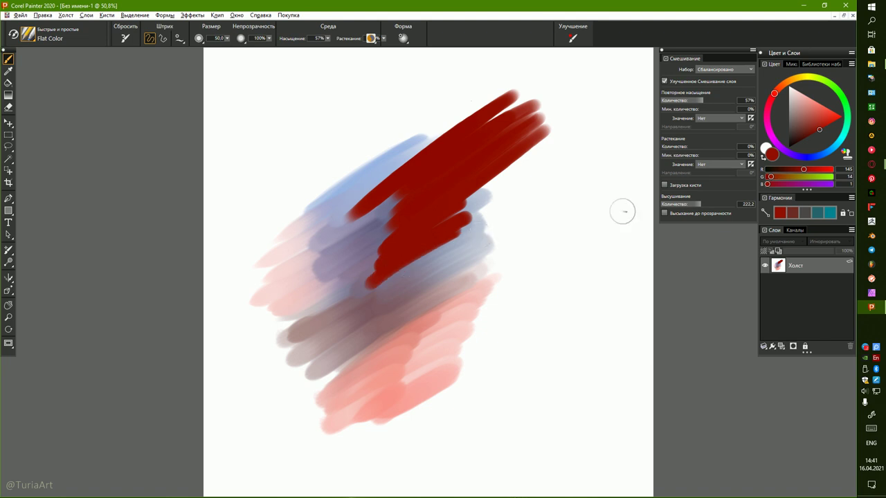
Set Высушивание to 208,8 and Повторное насыщение to 14%, and extend the dark red strokes further down and right
{"action": "left_click_drag", "start_coordinate": [700, 205], "coordinate": [702, 205]}
{"action": "left_click_drag", "start_coordinate": [701, 101], "coordinate": [673, 104]}
{"action": "mouse_move", "coordinate": [489, 232]}
{"action": "left_mouse_down"}
{"action": "mouse_move", "coordinate": [395, 269]}
{"action": "mouse_move", "coordinate": [484, 242]}
{"action": "mouse_move", "coordinate": [443, 301]}
{"action": "left_mouse_up"}
Set Растекание to 100% and paint blending strokes across the right edge of the dark red area
{"action": "left_click", "coordinate": [384, 40]}
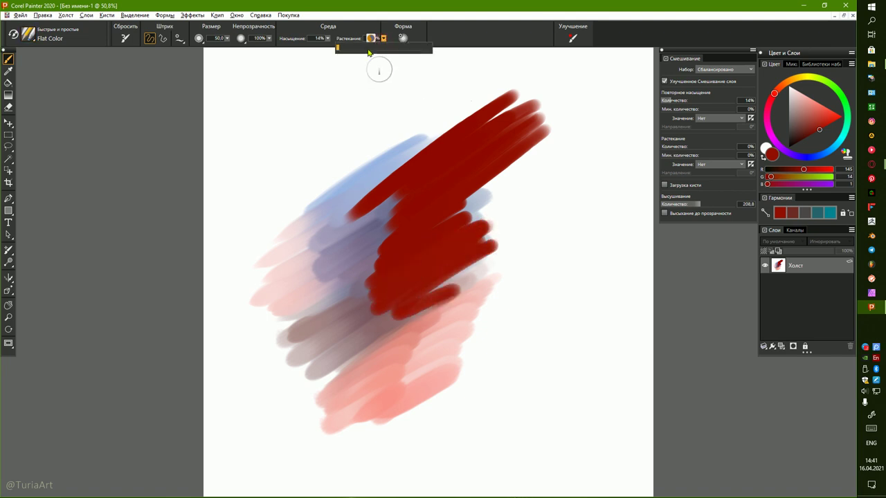
{"action": "left_click_drag", "start_coordinate": [357, 53], "coordinate": [432, 55]}
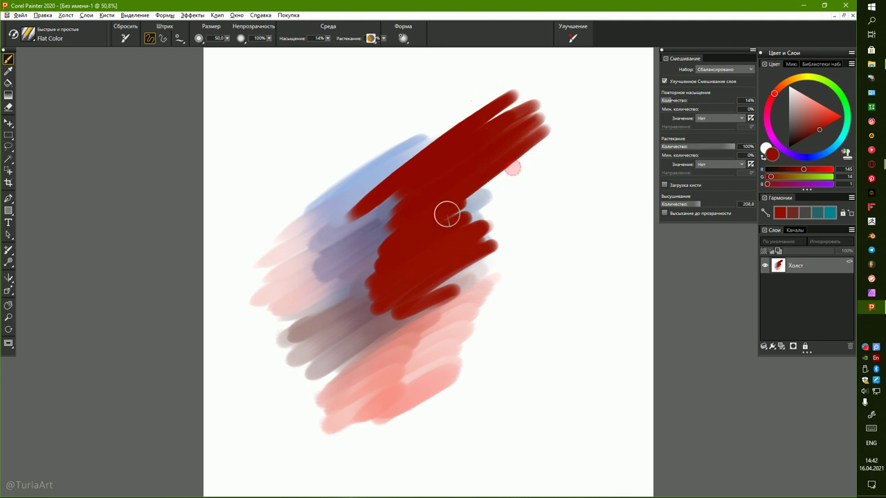
{"action": "mouse_move", "coordinate": [511, 175]}
{"action": "left_mouse_down"}
{"action": "mouse_move", "coordinate": [416, 227]}
{"action": "mouse_move", "coordinate": [434, 214]}
{"action": "mouse_move", "coordinate": [425, 232]}
{"action": "mouse_move", "coordinate": [438, 237]}
{"action": "mouse_move", "coordinate": [489, 218]}
{"action": "mouse_move", "coordinate": [446, 256]}
{"action": "mouse_move", "coordinate": [488, 252]}
{"action": "left_mouse_up"}
{"action": "key", "text": "ctrl+z"}
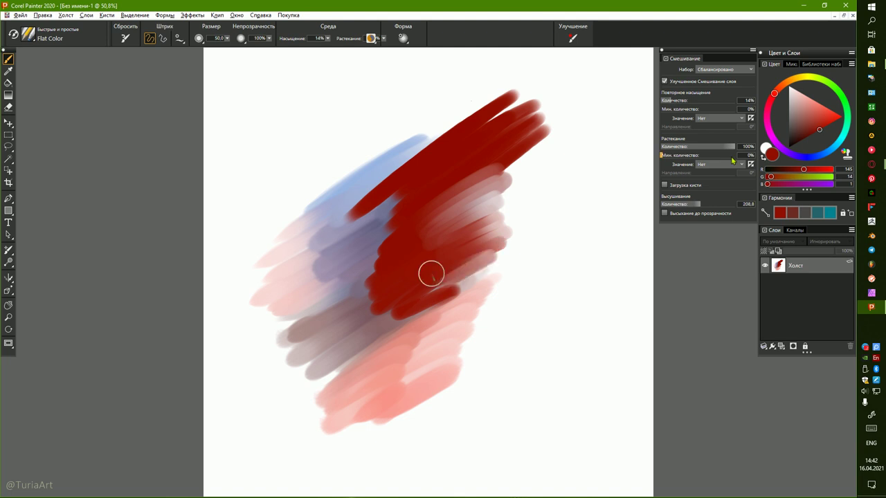
Pick a dark blue (RGB 1, 29, 145) and blend strokes into the upper and right parts of the dark red area
{"action": "left_click", "coordinate": [815, 159]}
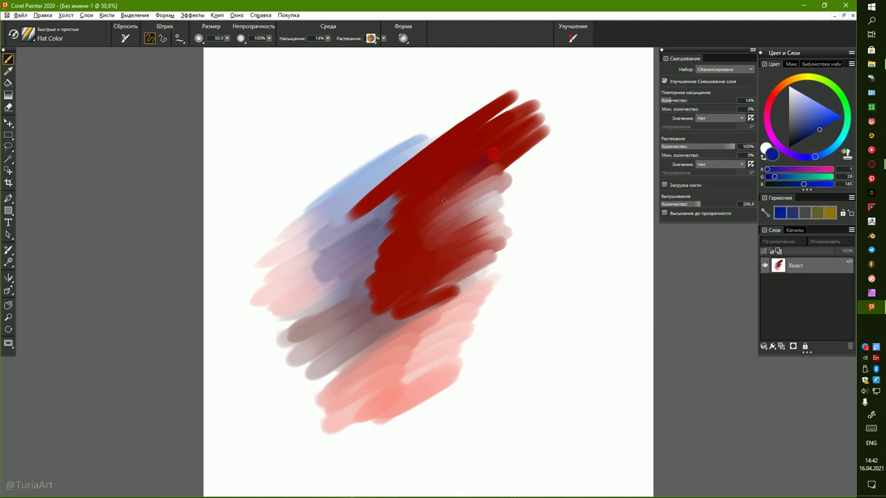
{"action": "mouse_move", "coordinate": [498, 154]}
{"action": "left_mouse_down"}
{"action": "mouse_move", "coordinate": [467, 188]}
{"action": "mouse_move", "coordinate": [435, 198]}
{"action": "left_mouse_up"}
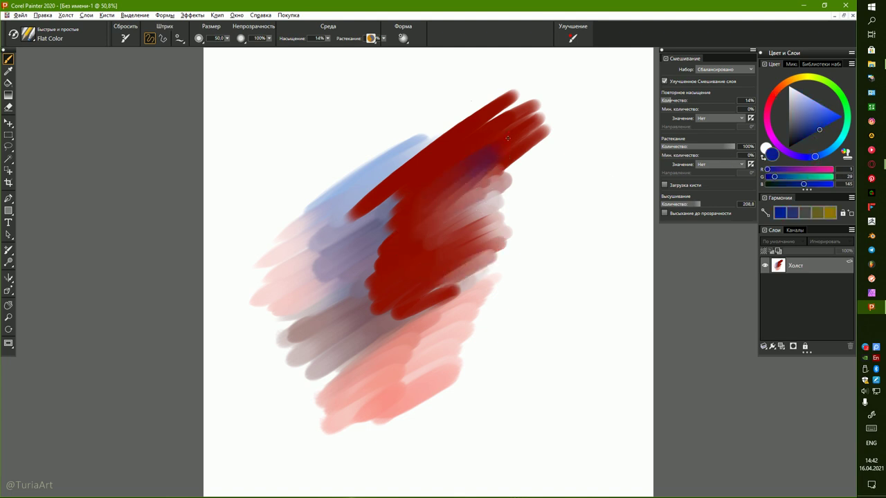
{"action": "left_click_drag", "start_coordinate": [508, 139], "coordinate": [505, 135]}
{"action": "mouse_move", "coordinate": [454, 157]}
{"action": "left_mouse_down"}
{"action": "mouse_move", "coordinate": [513, 114]}
{"action": "mouse_move", "coordinate": [422, 162]}
{"action": "mouse_move", "coordinate": [484, 177]}
{"action": "mouse_move", "coordinate": [495, 191]}
{"action": "mouse_move", "coordinate": [432, 241]}
{"action": "mouse_move", "coordinate": [416, 292]}
{"action": "left_mouse_up"}
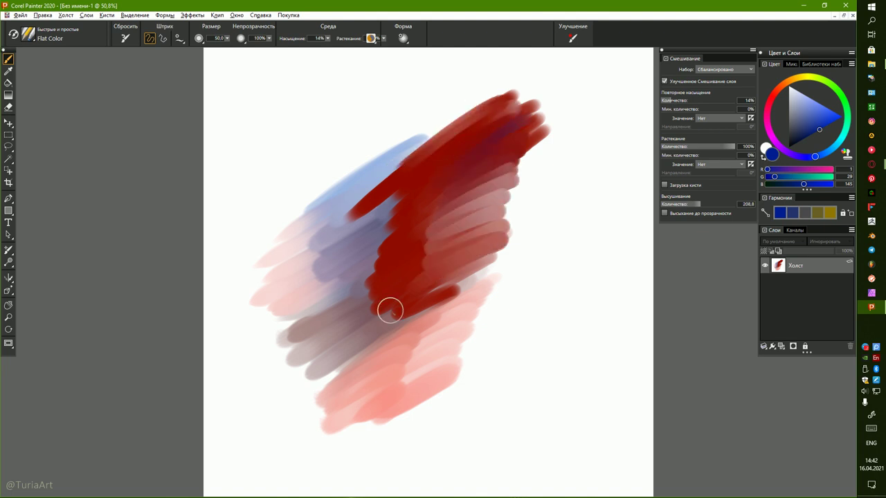
{"action": "mouse_move", "coordinate": [474, 197]}
{"action": "left_mouse_down"}
{"action": "mouse_move", "coordinate": [440, 238]}
{"action": "mouse_move", "coordinate": [409, 257]}
{"action": "mouse_move", "coordinate": [499, 175]}
{"action": "mouse_move", "coordinate": [422, 239]}
{"action": "mouse_move", "coordinate": [483, 208]}
{"action": "mouse_move", "coordinate": [524, 129]}
{"action": "mouse_move", "coordinate": [418, 343]}
{"action": "mouse_move", "coordinate": [533, 139]}
{"action": "mouse_move", "coordinate": [400, 317]}
{"action": "mouse_move", "coordinate": [364, 340]}
{"action": "mouse_move", "coordinate": [330, 332]}
{"action": "mouse_move", "coordinate": [516, 115]}
{"action": "mouse_move", "coordinate": [293, 256]}
{"action": "mouse_move", "coordinate": [321, 198]}
{"action": "mouse_move", "coordinate": [642, 236]}
{"action": "left_mouse_up"}
Set Высушивание to 28,6 and paint long fanned strokes in blue, adding green (RGB 42, 145, 1) ones along the right edge
{"action": "left_click_drag", "start_coordinate": [699, 206], "coordinate": [689, 208]}
{"action": "mouse_move", "coordinate": [510, 165]}
{"action": "left_mouse_down"}
{"action": "mouse_move", "coordinate": [433, 291]}
{"action": "mouse_move", "coordinate": [498, 204]}
{"action": "mouse_move", "coordinate": [518, 158]}
{"action": "mouse_move", "coordinate": [355, 335]}
{"action": "mouse_move", "coordinate": [389, 255]}
{"action": "mouse_move", "coordinate": [289, 320]}
{"action": "mouse_move", "coordinate": [378, 210]}
{"action": "mouse_move", "coordinate": [512, 103]}
{"action": "mouse_move", "coordinate": [397, 159]}
{"action": "mouse_move", "coordinate": [310, 236]}
{"action": "mouse_move", "coordinate": [482, 135]}
{"action": "mouse_move", "coordinate": [388, 228]}
{"action": "mouse_move", "coordinate": [445, 263]}
{"action": "mouse_move", "coordinate": [481, 257]}
{"action": "mouse_move", "coordinate": [492, 303]}
{"action": "left_mouse_up"}
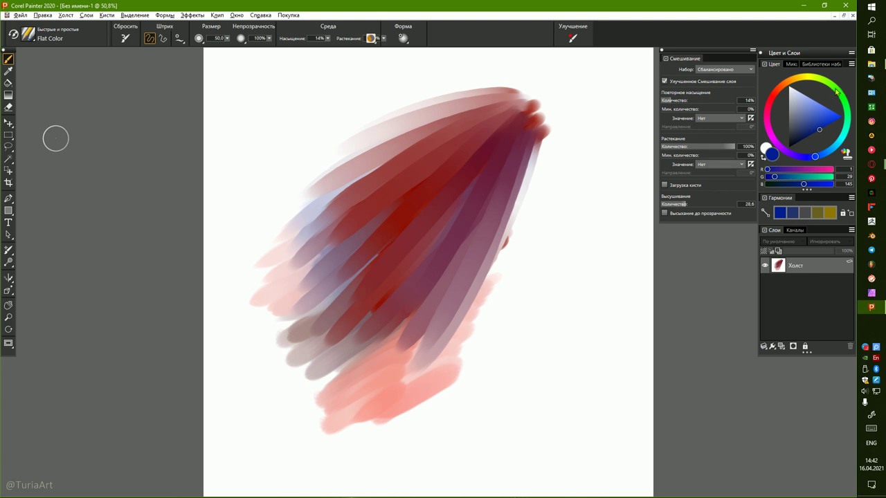
{"action": "left_click", "coordinate": [836, 91]}
{"action": "mouse_move", "coordinate": [546, 139]}
{"action": "left_mouse_down"}
{"action": "mouse_move", "coordinate": [457, 326]}
{"action": "mouse_move", "coordinate": [548, 128]}
{"action": "mouse_move", "coordinate": [538, 221]}
{"action": "mouse_move", "coordinate": [469, 320]}
{"action": "left_mouse_up"}
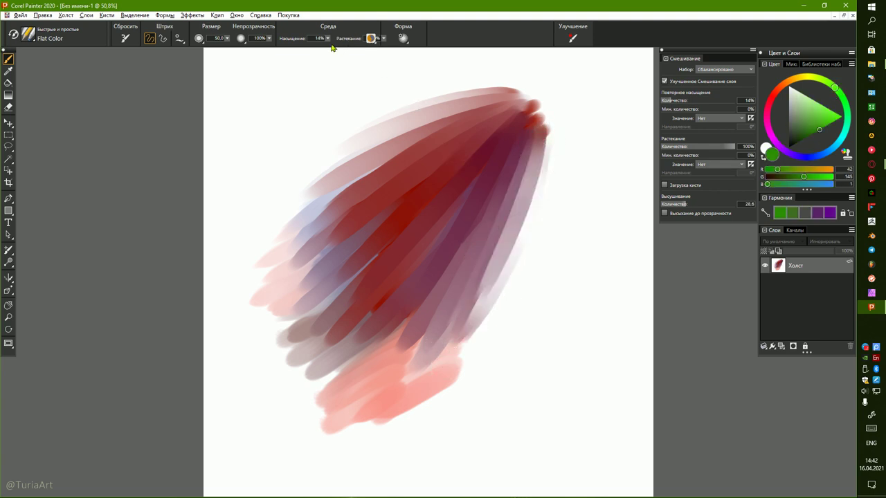
Set Насыщение to 51% and paint long green blending strokes from the fan's top right tip down its right side
{"action": "mouse_move", "coordinate": [328, 39]}
{"action": "left_mouse_down"}
{"action": "mouse_move", "coordinate": [339, 54]}
{"action": "mouse_move", "coordinate": [331, 48]}
{"action": "left_mouse_up"}
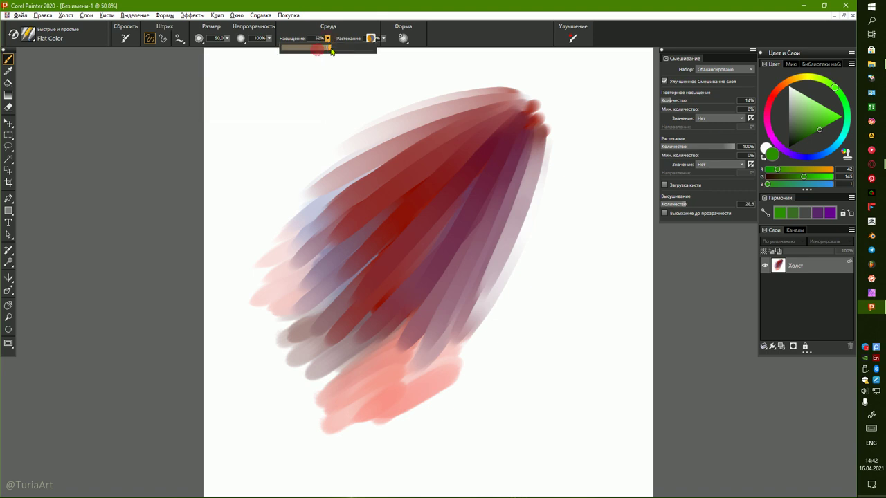
{"action": "left_click_drag", "start_coordinate": [538, 87], "coordinate": [479, 246]}
{"action": "left_click_drag", "start_coordinate": [559, 97], "coordinate": [477, 270]}
{"action": "left_click_drag", "start_coordinate": [555, 131], "coordinate": [457, 325]}
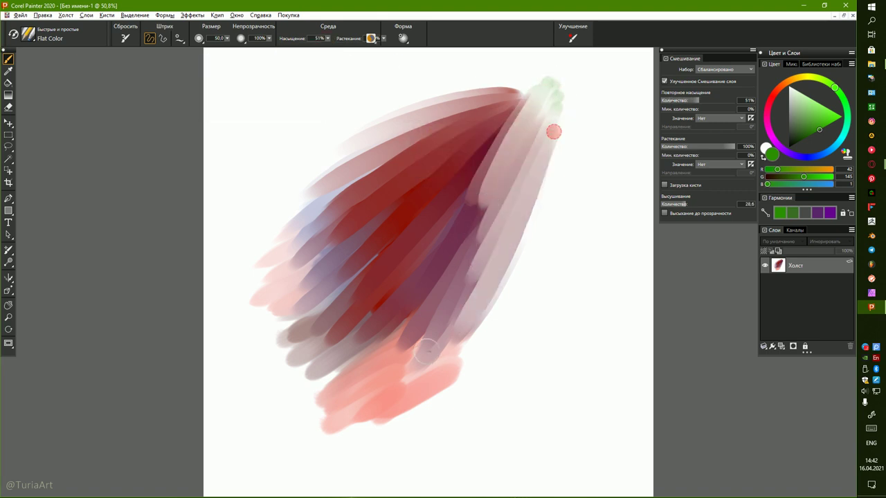
{"action": "left_click_drag", "start_coordinate": [533, 93], "coordinate": [407, 309]}
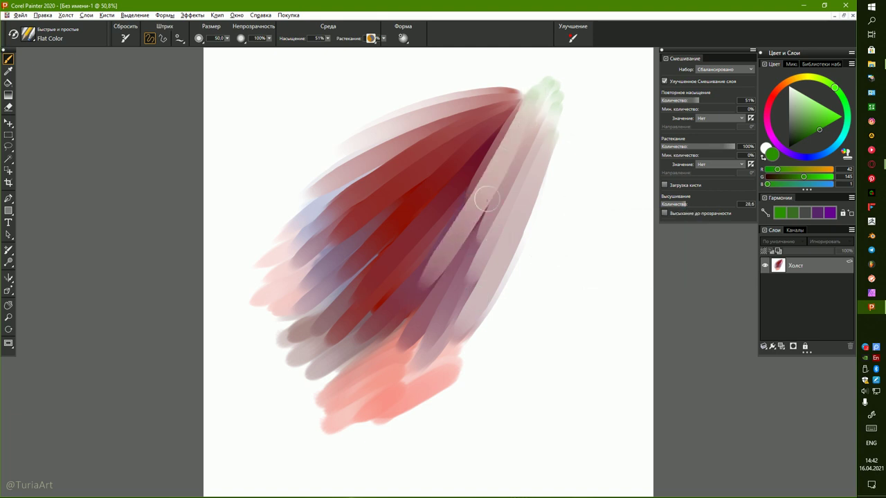
{"action": "left_click_drag", "start_coordinate": [504, 151], "coordinate": [395, 304]}
{"action": "left_click_drag", "start_coordinate": [491, 216], "coordinate": [412, 332]}
{"action": "mouse_move", "coordinate": [477, 251]}
{"action": "left_mouse_down"}
{"action": "mouse_move", "coordinate": [422, 346]}
{"action": "mouse_move", "coordinate": [416, 387]}
{"action": "left_mouse_up"}
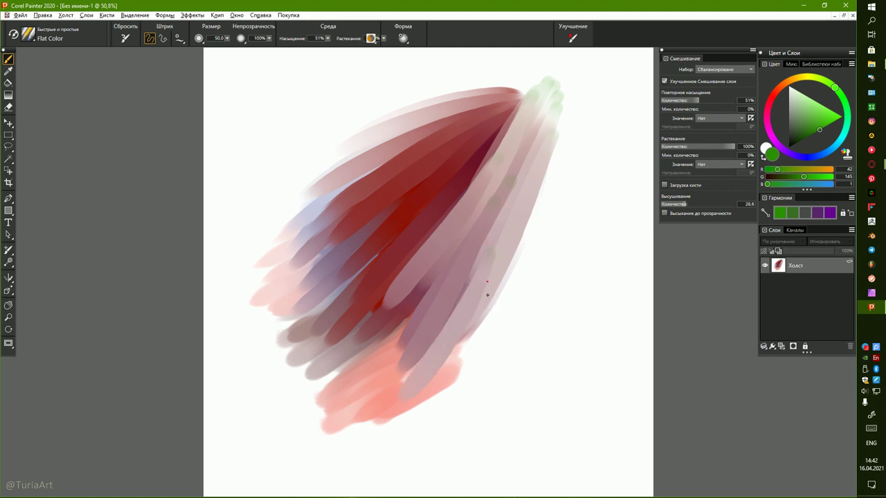
{"action": "left_click_drag", "start_coordinate": [488, 287], "coordinate": [415, 408]}
Set Высушивание to 388,7 and paint green strokes down the middle of the fan over the dark red
{"action": "left_click_drag", "start_coordinate": [700, 207], "coordinate": [706, 206]}
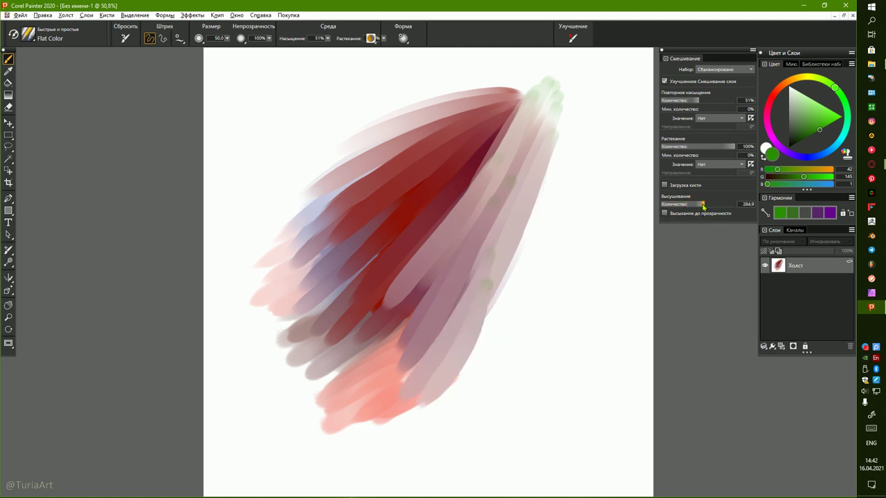
{"action": "mouse_move", "coordinate": [523, 104]}
{"action": "left_mouse_down"}
{"action": "mouse_move", "coordinate": [425, 217]}
{"action": "mouse_move", "coordinate": [414, 265]}
{"action": "left_mouse_up"}
{"action": "mouse_move", "coordinate": [390, 301]}
{"action": "left_mouse_down"}
{"action": "mouse_move", "coordinate": [443, 193]}
{"action": "mouse_move", "coordinate": [423, 227]}
{"action": "left_mouse_up"}
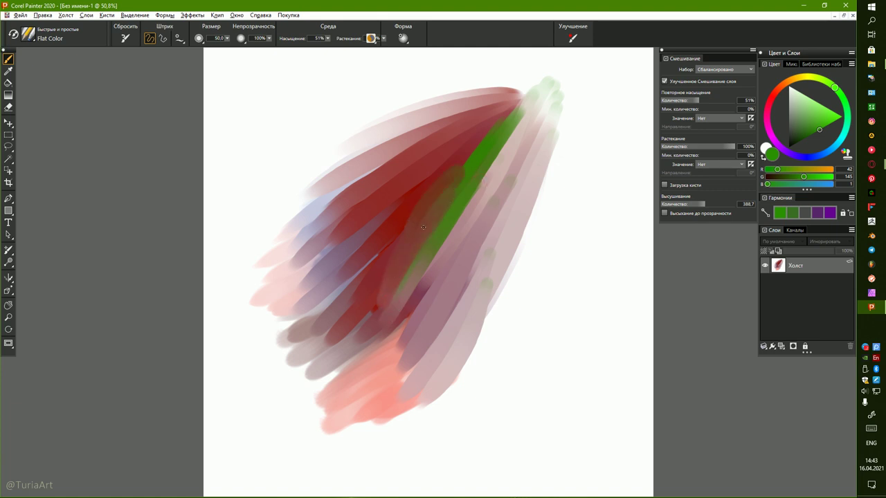
Paint overlapping diagonal strokes across the green streak and down over the dark red middle of the fan, blending both colours
{"action": "left_click_drag", "start_coordinate": [480, 178], "coordinate": [395, 277]}
{"action": "mouse_move", "coordinate": [414, 290]}
{"action": "left_mouse_down"}
{"action": "mouse_move", "coordinate": [374, 257]}
{"action": "mouse_move", "coordinate": [416, 270]}
{"action": "mouse_move", "coordinate": [350, 332]}
{"action": "left_mouse_up"}
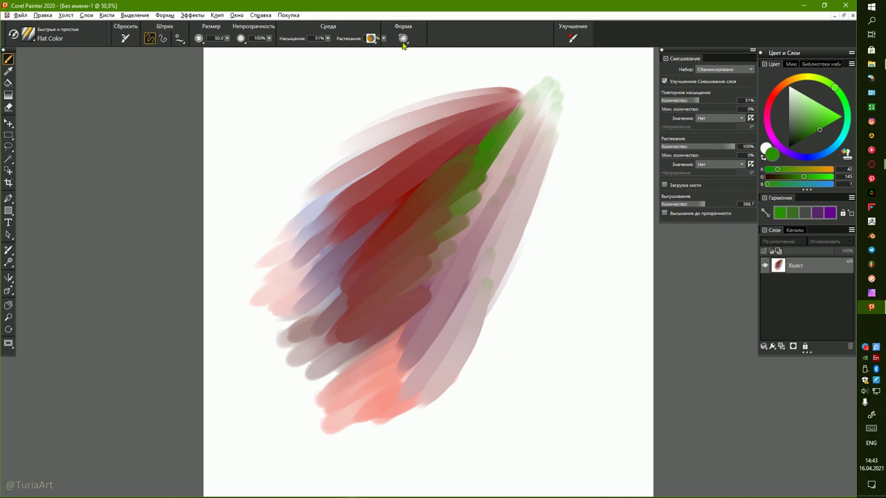
Examine the brush shape settings with their mask and paper texture options, and the translated Эффекты and Выделение commands
{"action": "left_click", "coordinate": [403, 39]}
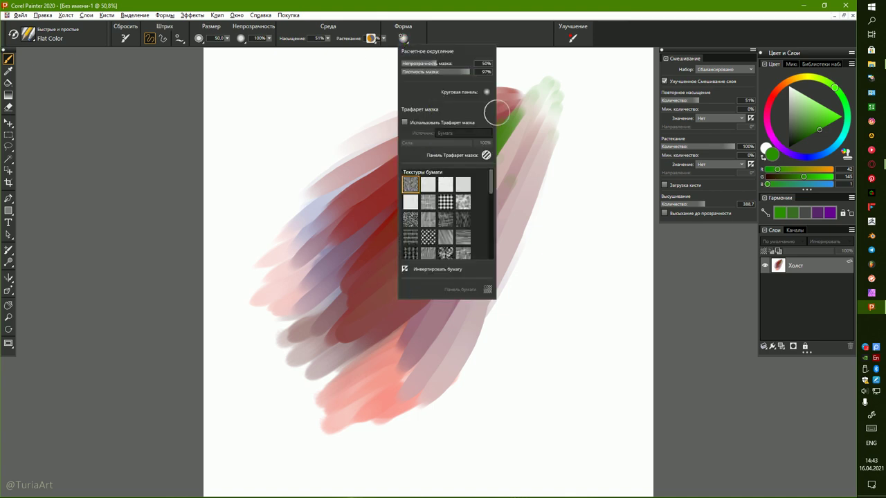
{"action": "left_click_drag", "start_coordinate": [496, 111], "coordinate": [575, 122]}
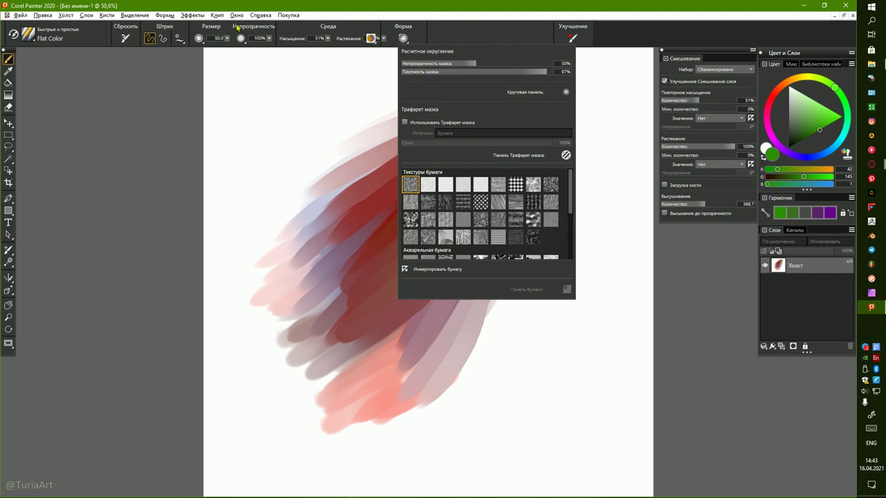
{"action": "left_click", "coordinate": [192, 15]}
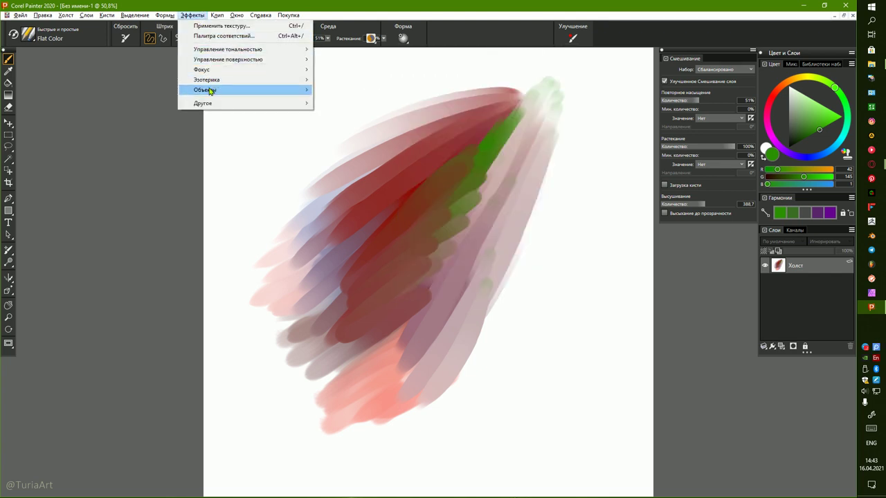
{"action": "mouse_move", "coordinate": [225, 54]}
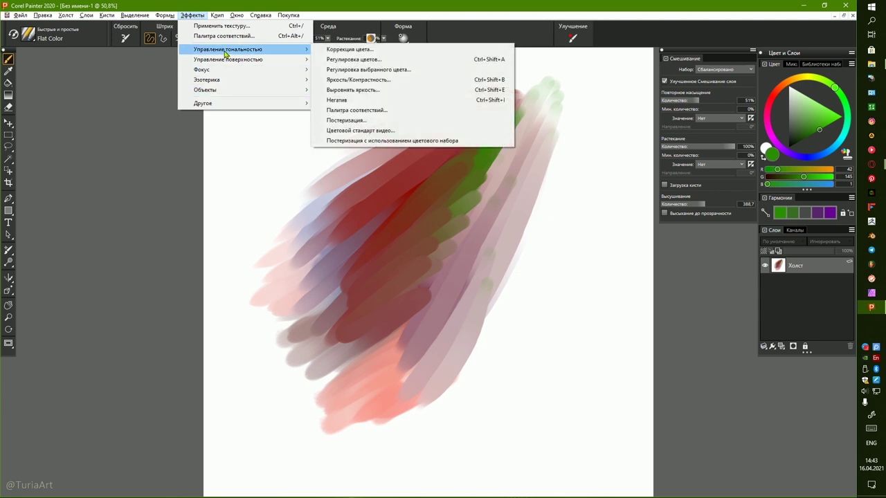
{"action": "mouse_move", "coordinate": [158, 20]}
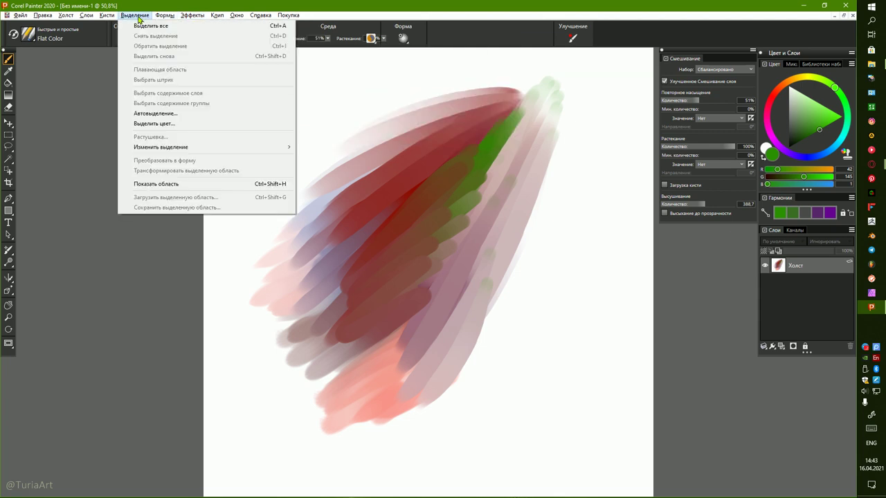
{"action": "mouse_move", "coordinate": [236, 15]}
{"action": "left_click", "coordinate": [378, 8]}
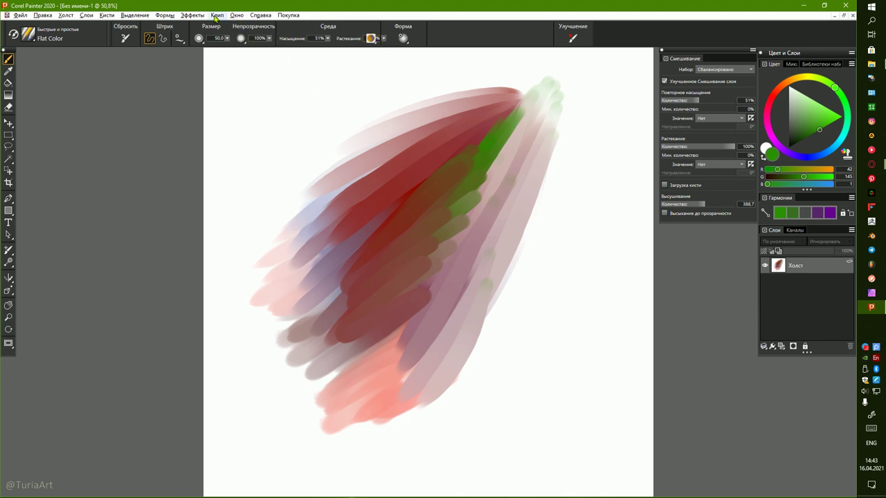
Switch the workspace layout to Концепт-арт and bring its panels into view
{"action": "left_click", "coordinate": [236, 14]}
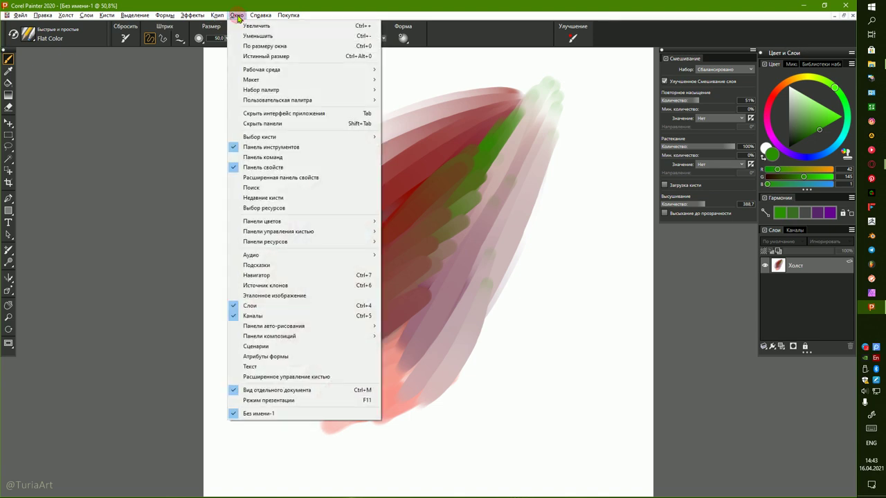
{"action": "mouse_move", "coordinate": [255, 83]}
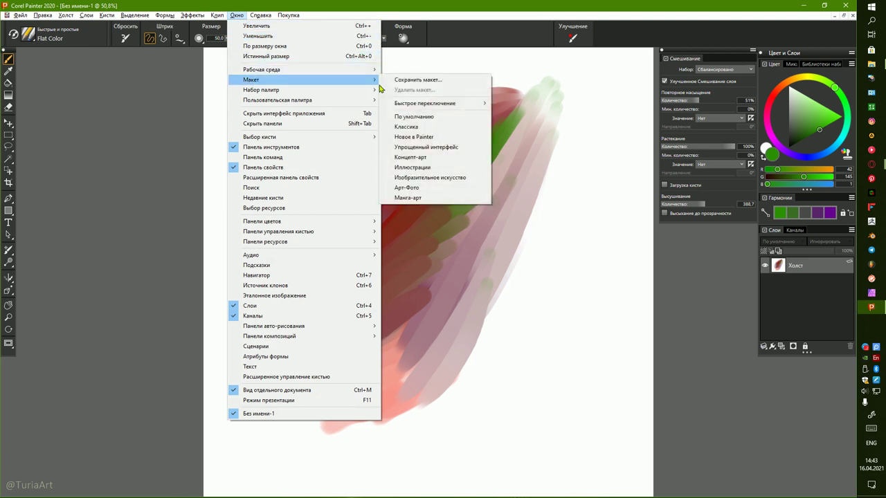
{"action": "left_click", "coordinate": [434, 159]}
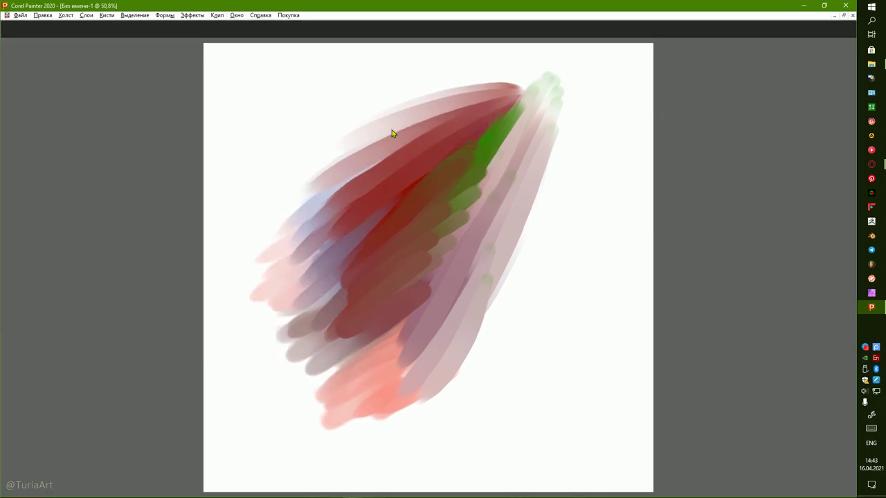
{"action": "key", "text": "Tab"}
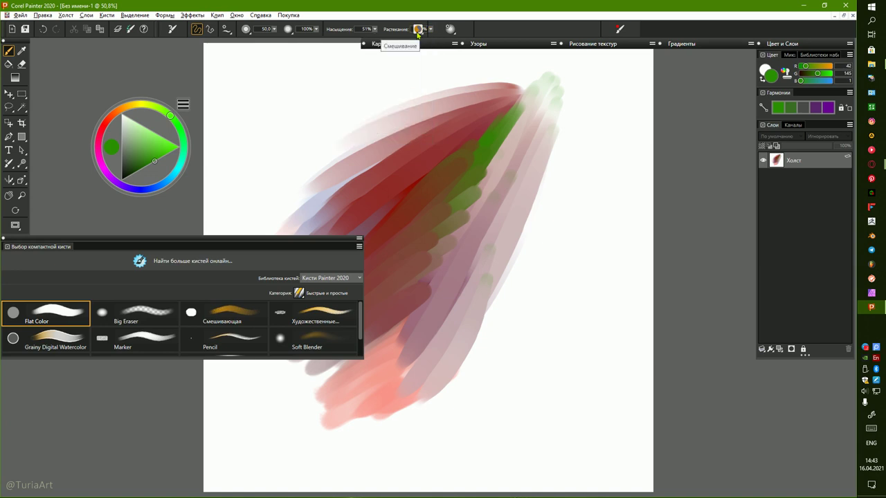
Open the Смешивание settings as a separate panel and place it beneath Градиенты, beside the colour and layer panels
{"action": "left_click", "coordinate": [418, 29]}
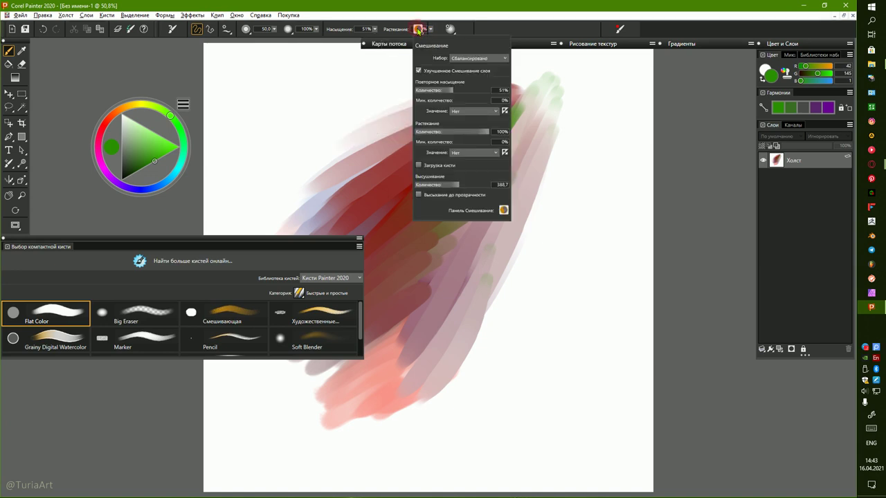
{"action": "left_click", "coordinate": [503, 212]}
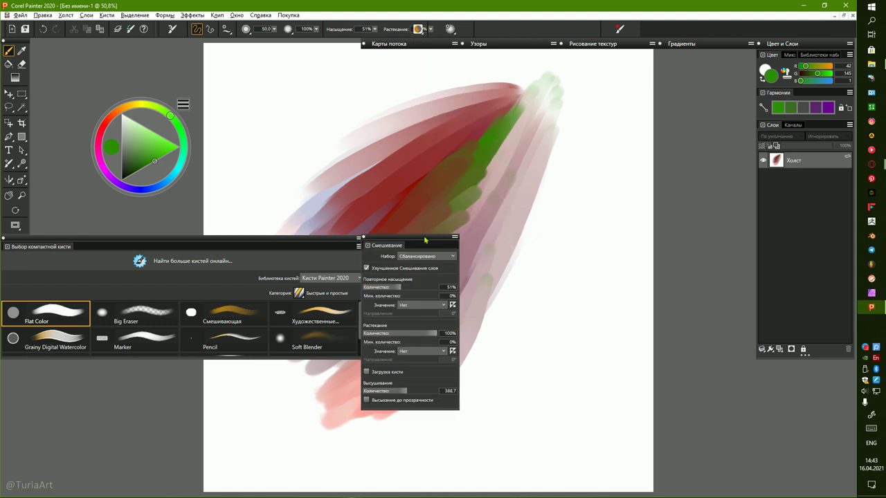
{"action": "left_click_drag", "start_coordinate": [424, 235], "coordinate": [741, 54]}
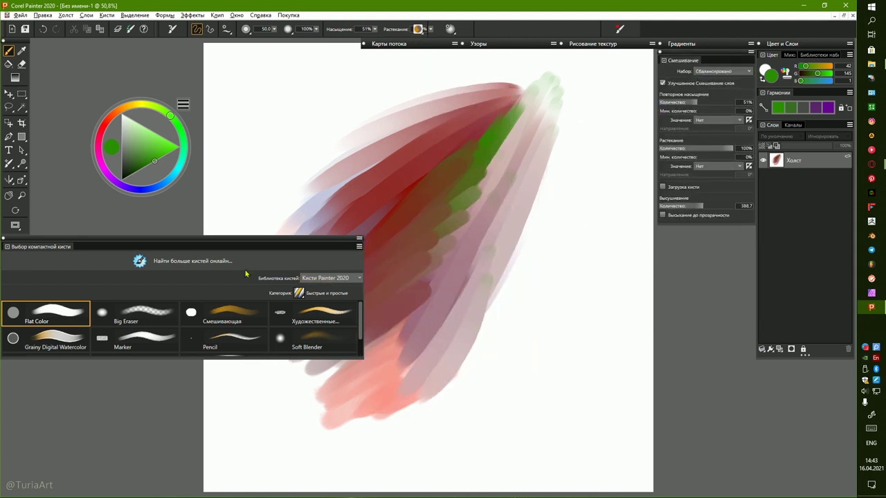
Hide the promotional brush packs in the compact brush selector and rearrange it as a wide, low strip over the canvas's lower part
{"action": "left_click", "coordinate": [360, 248]}
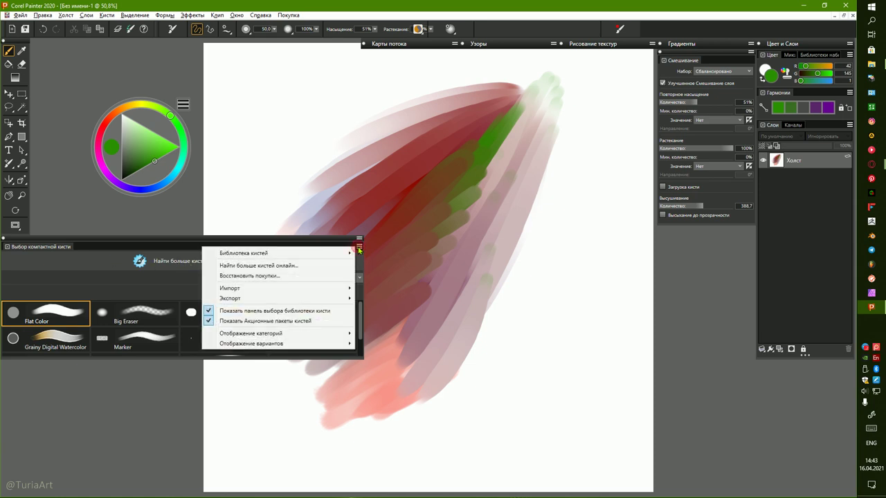
{"action": "left_click", "coordinate": [210, 322]}
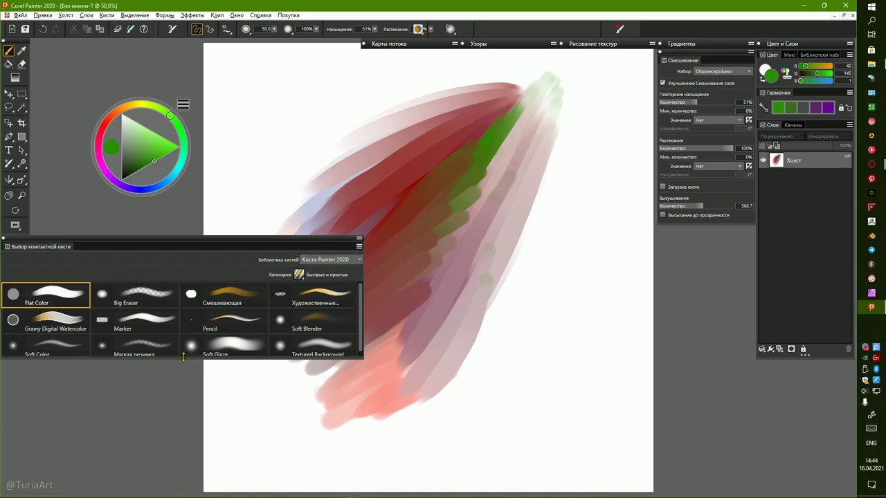
{"action": "mouse_move", "coordinate": [183, 357]}
{"action": "left_mouse_down"}
{"action": "mouse_move", "coordinate": [176, 467]}
{"action": "mouse_move", "coordinate": [192, 360]}
{"action": "left_mouse_up"}
{"action": "mouse_move", "coordinate": [362, 301]}
{"action": "left_mouse_down"}
{"action": "mouse_move", "coordinate": [755, 305]}
{"action": "mouse_move", "coordinate": [705, 306]}
{"action": "left_mouse_up"}
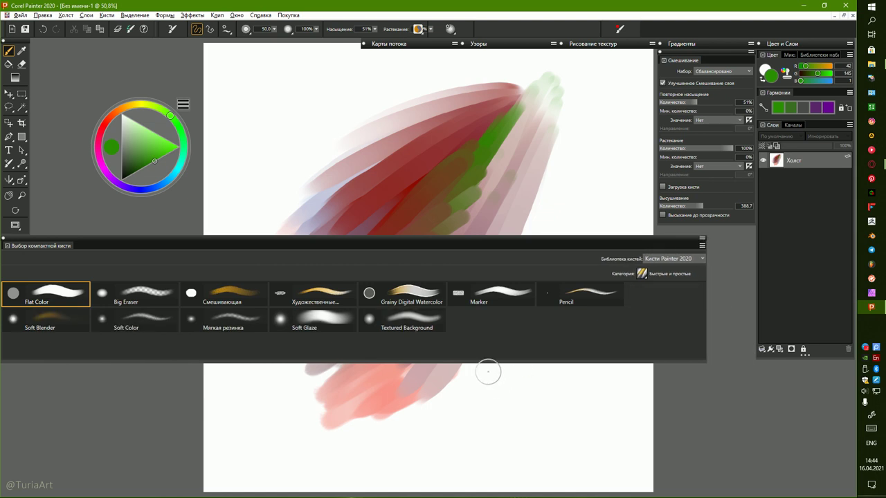
{"action": "left_click_drag", "start_coordinate": [491, 361], "coordinate": [489, 337]}
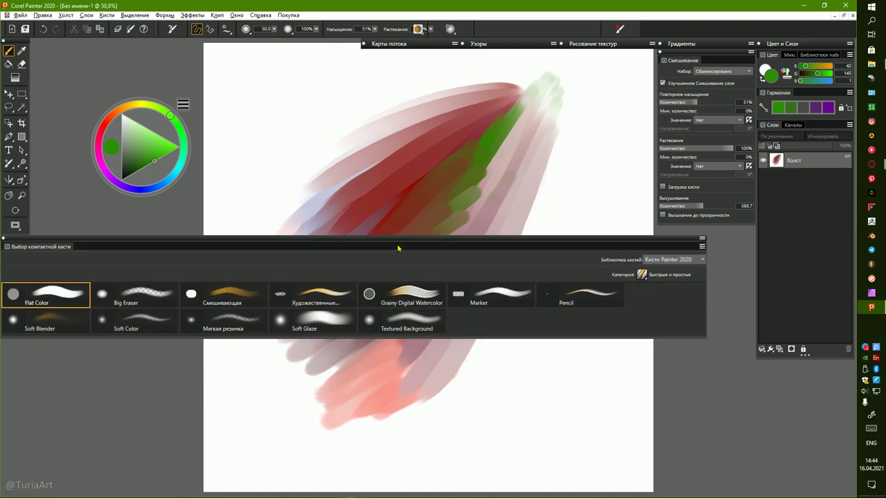
{"action": "mouse_move", "coordinate": [401, 243]}
{"action": "left_mouse_down"}
{"action": "mouse_move", "coordinate": [416, 382]}
{"action": "mouse_move", "coordinate": [411, 392]}
{"action": "mouse_move", "coordinate": [398, 392]}
{"action": "left_mouse_up"}
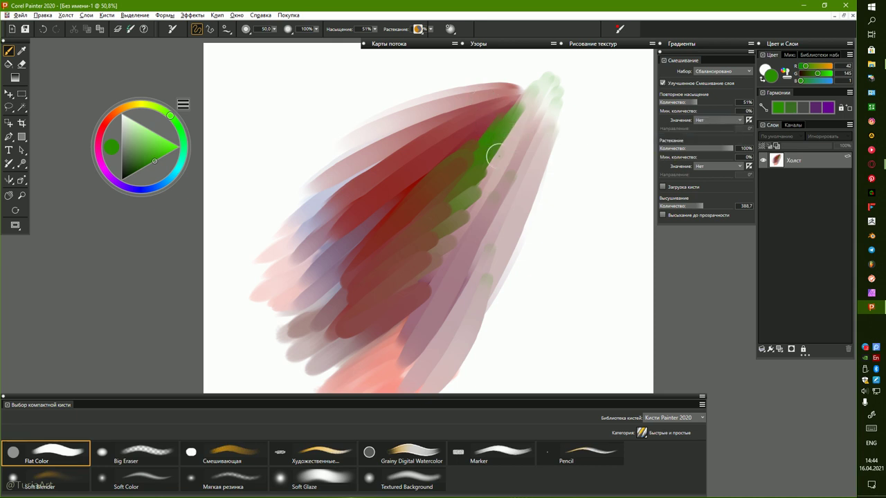
Close Corel Painter and enlarge the Telegram window to fill the screen
{"action": "left_click", "coordinate": [846, 5]}
{"action": "left_click", "coordinate": [438, 288]}
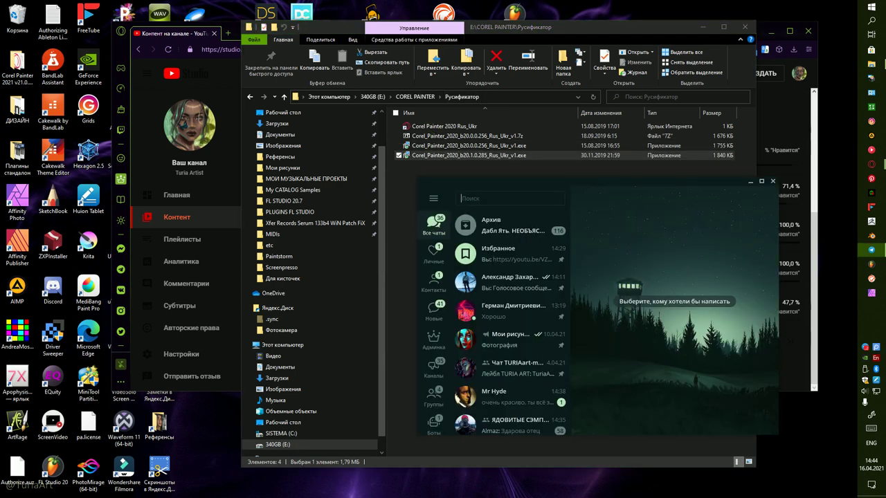
{"action": "left_click_drag", "start_coordinate": [659, 170], "coordinate": [502, 78]}
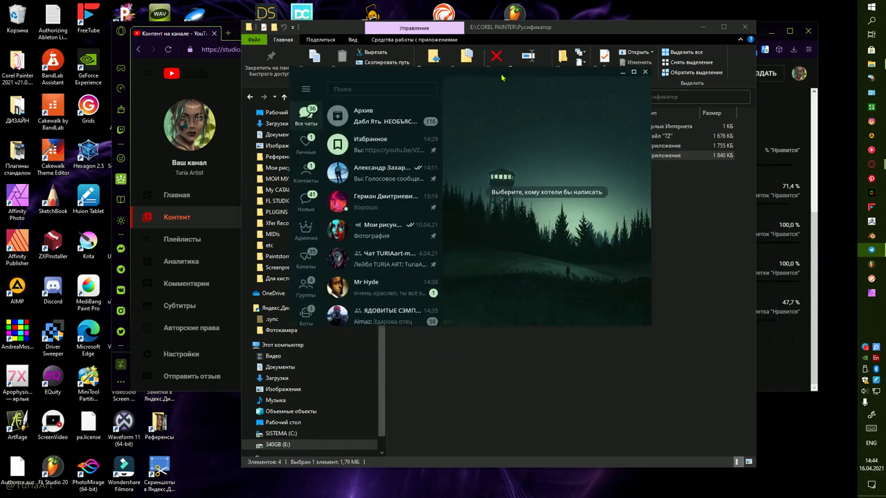
{"action": "left_click_drag", "start_coordinate": [632, 325], "coordinate": [632, 377]}
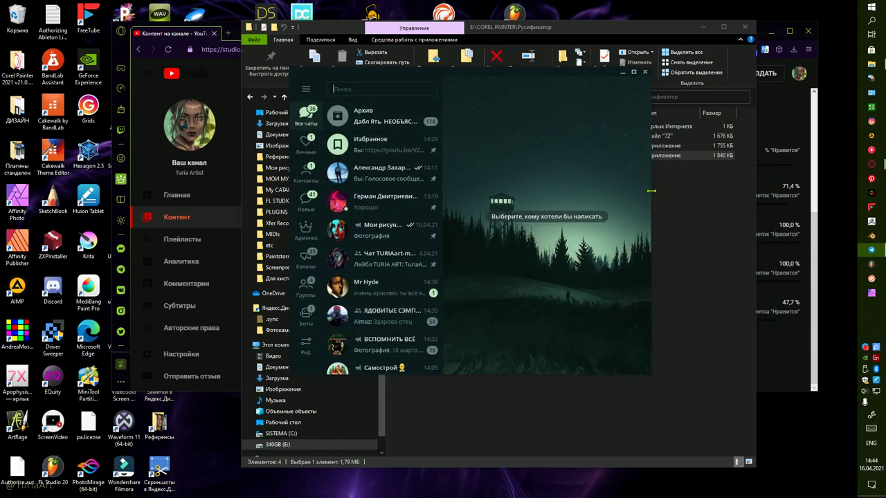
{"action": "left_click", "coordinate": [633, 72]}
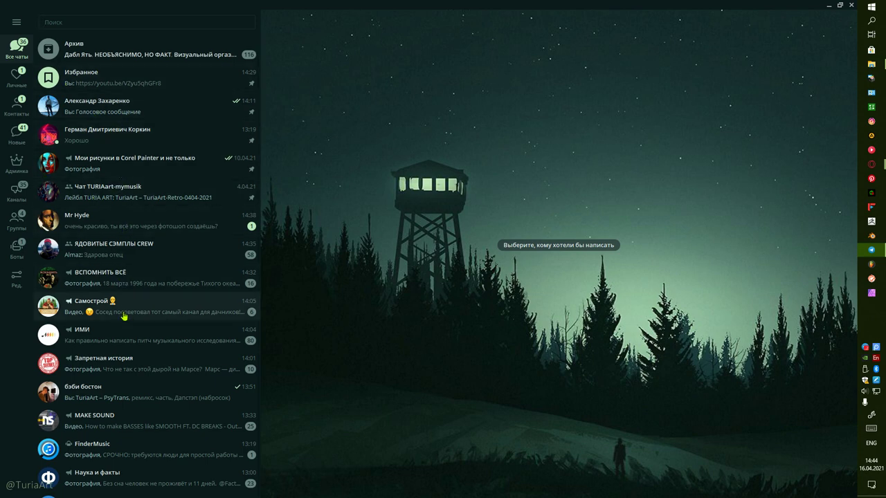
Open the channel Всё о Corel Painter и не только from the Админка chat folder
{"action": "scroll", "coordinate": [125, 315], "scroll_direction": "down", "scroll_amount": 2}
{"action": "left_click", "coordinate": [17, 164]}
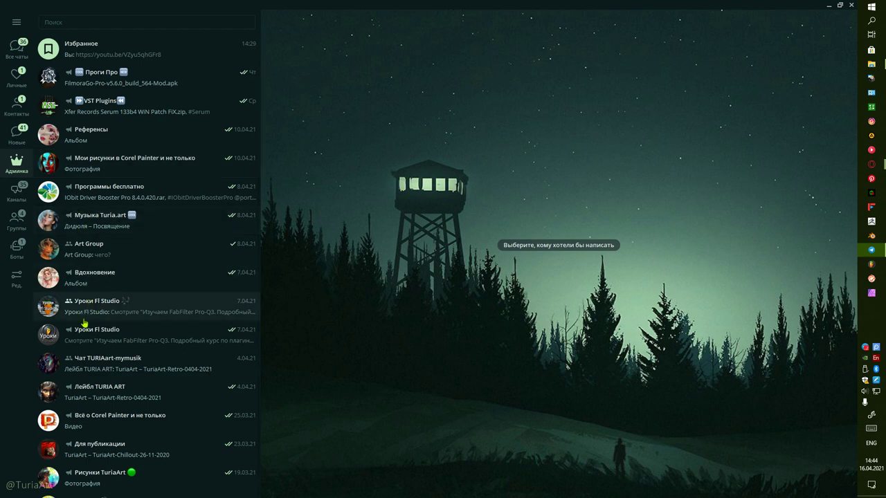
{"action": "left_click", "coordinate": [94, 419]}
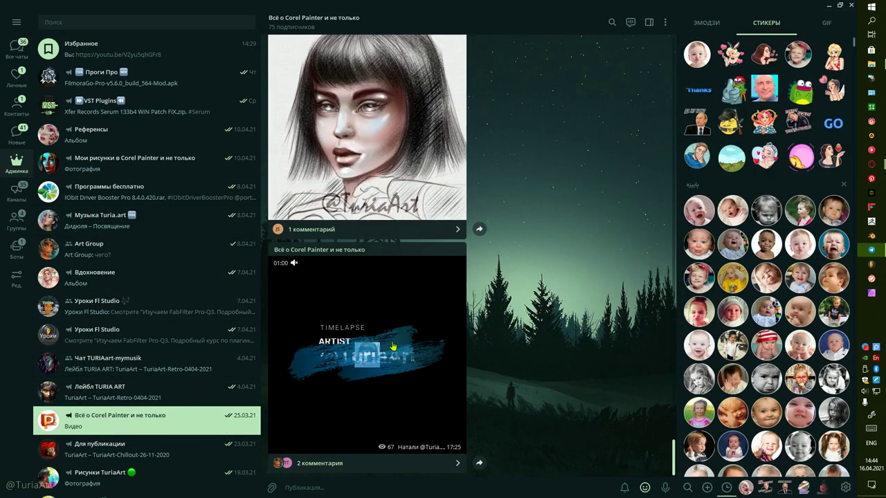
Browse the channel's older posts back to 24 May 2020, examining the drawing references, program downloads, videos and paintings
{"action": "scroll", "coordinate": [381, 332], "scroll_direction": "up", "scroll_amount": 5}
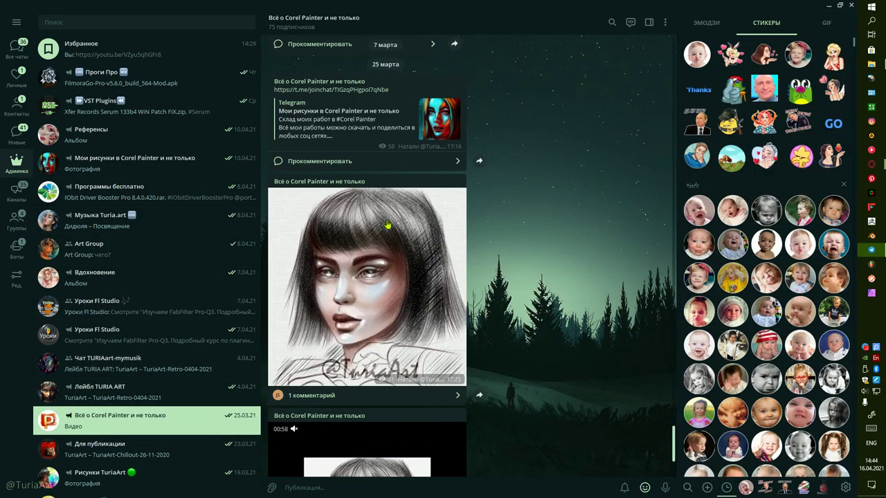
{"action": "scroll", "coordinate": [383, 284], "scroll_direction": "up", "scroll_amount": 15}
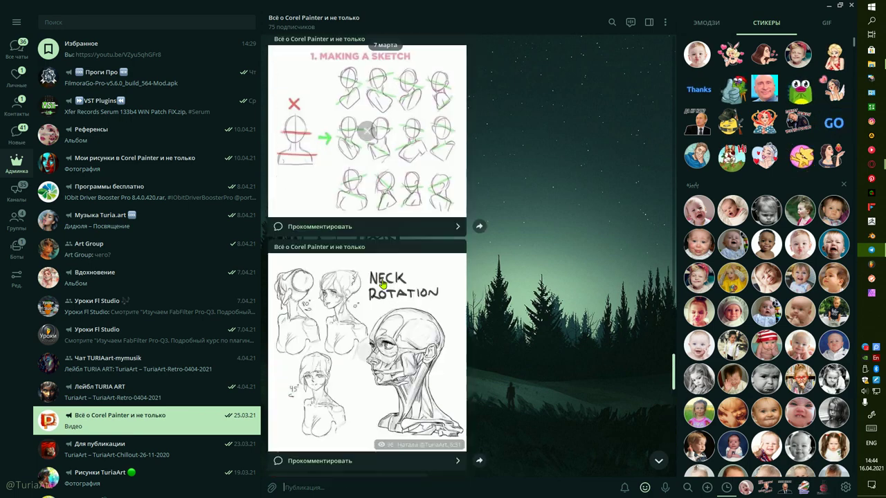
{"action": "scroll", "coordinate": [360, 335], "scroll_direction": "up", "scroll_amount": 10}
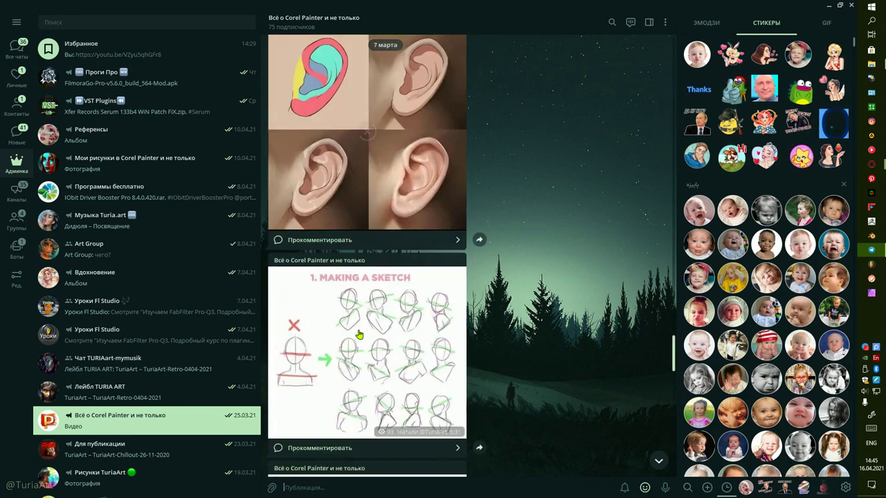
{"action": "scroll", "coordinate": [359, 333], "scroll_direction": "up", "scroll_amount": 15}
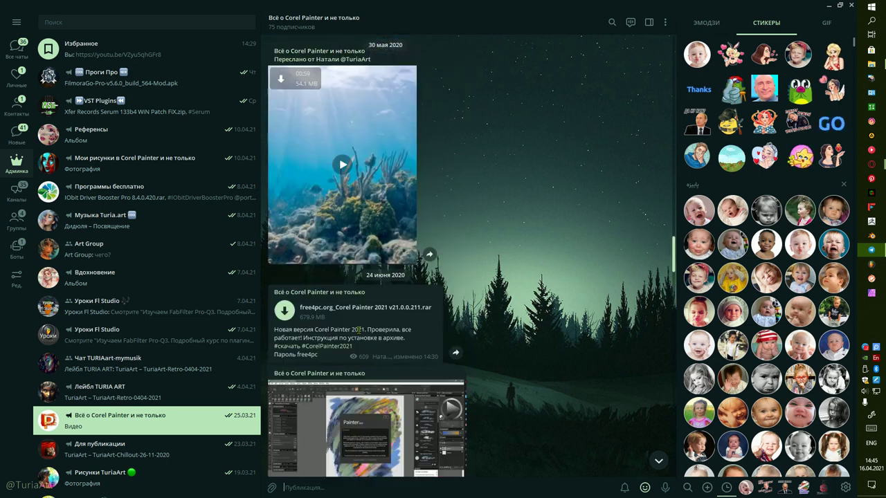
{"action": "scroll", "coordinate": [381, 371], "scroll_direction": "down", "scroll_amount": 1}
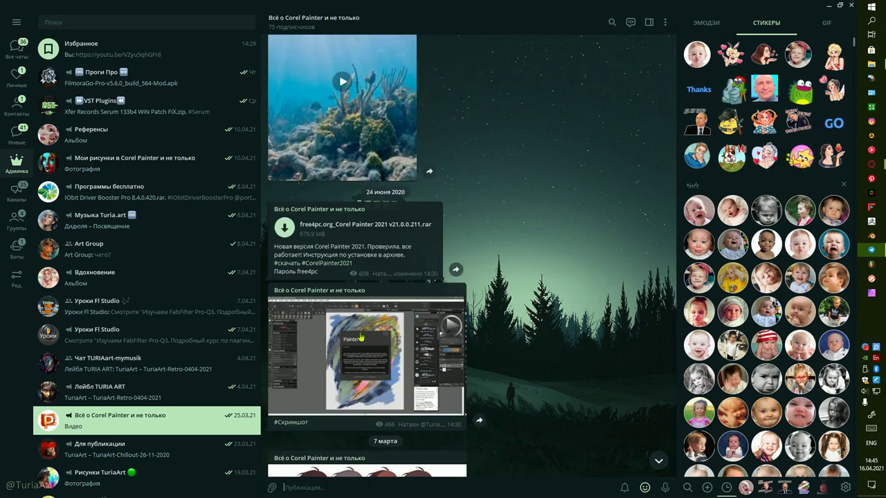
{"action": "scroll", "coordinate": [361, 337], "scroll_direction": "up", "scroll_amount": 10}
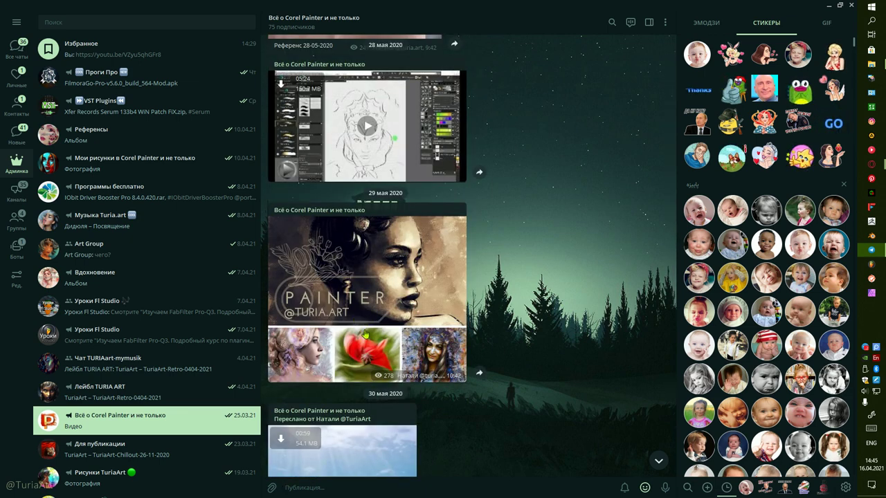
{"action": "scroll", "coordinate": [369, 342], "scroll_direction": "up", "scroll_amount": 3}
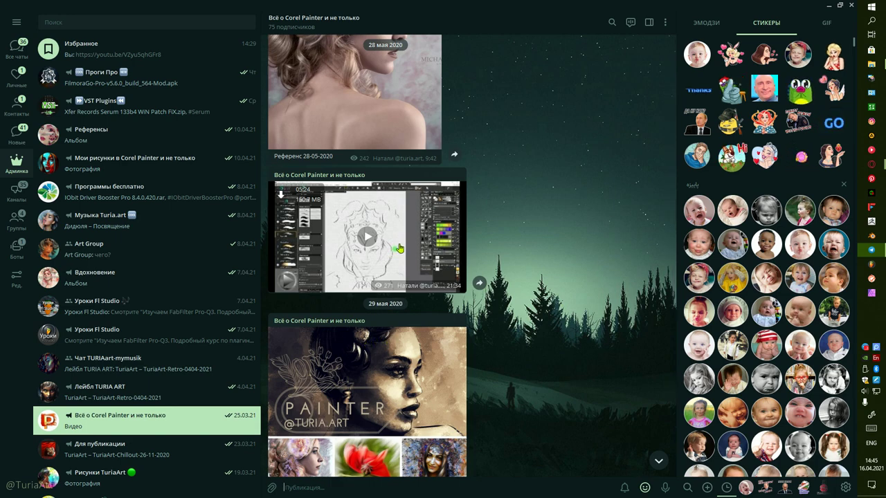
{"action": "scroll", "coordinate": [419, 261], "scroll_direction": "up", "scroll_amount": 8}
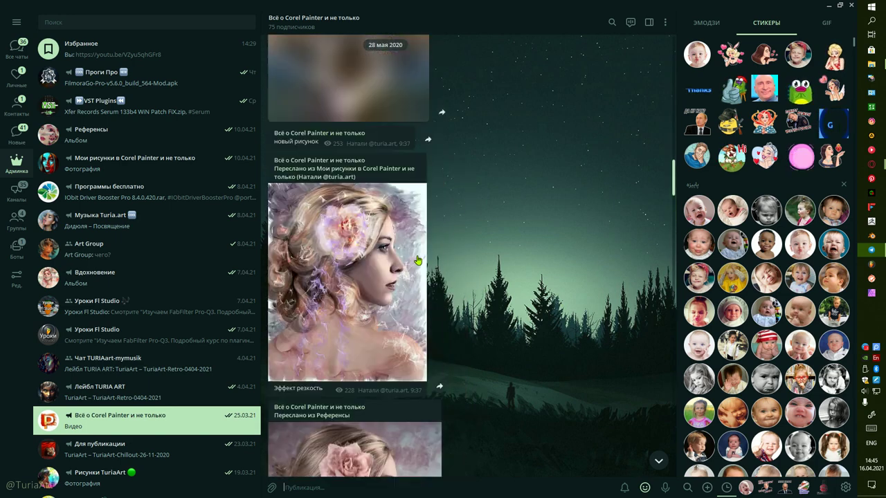
{"action": "scroll", "coordinate": [418, 261], "scroll_direction": "up", "scroll_amount": 5}
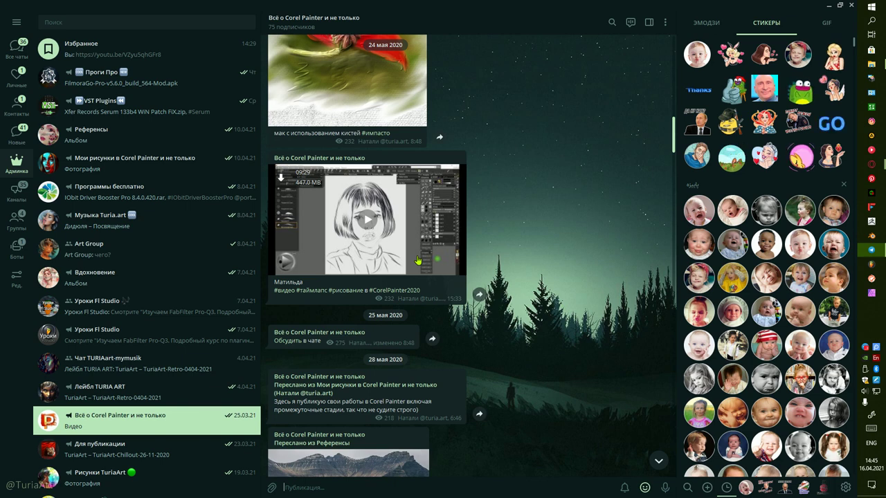
{"action": "scroll", "coordinate": [419, 261], "scroll_direction": "up", "scroll_amount": 3}
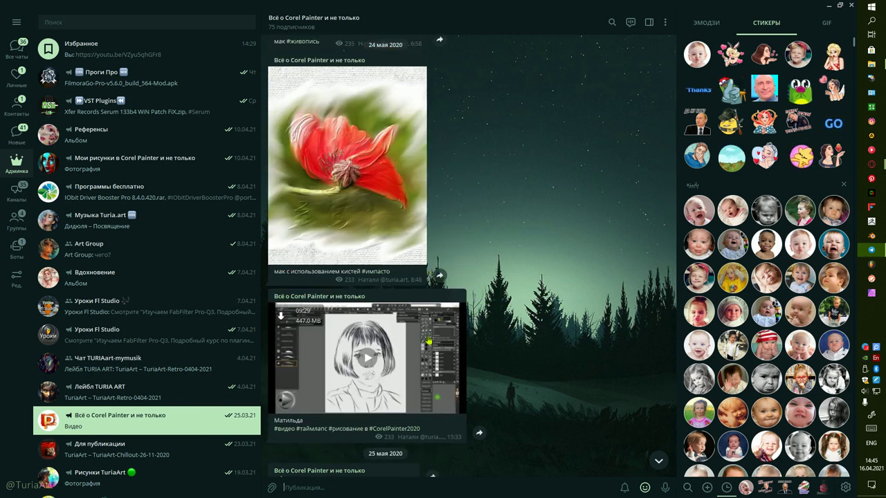
Browse the channel's posts back to its creation on 21 May 2020, examining the Corel Painter 2020 download, PDF help and Russification video
{"action": "scroll", "coordinate": [429, 340], "scroll_direction": "up", "scroll_amount": 6}
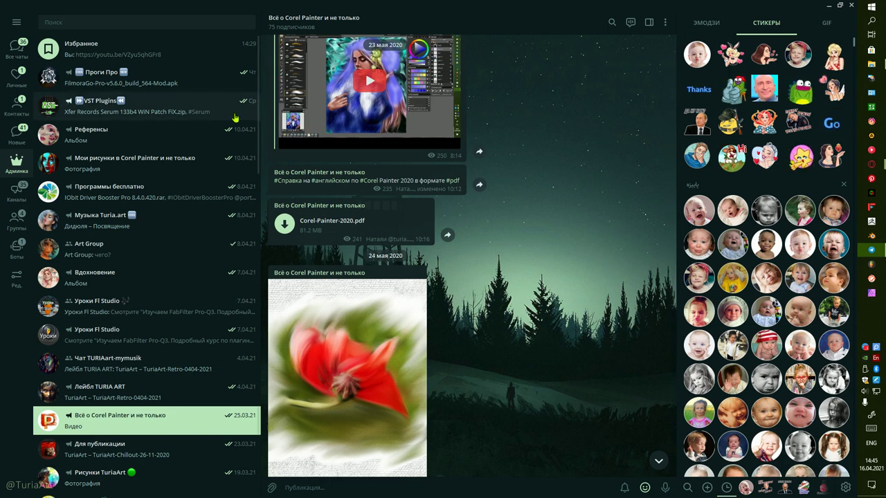
{"action": "scroll", "coordinate": [466, 343], "scroll_direction": "up", "scroll_amount": 2}
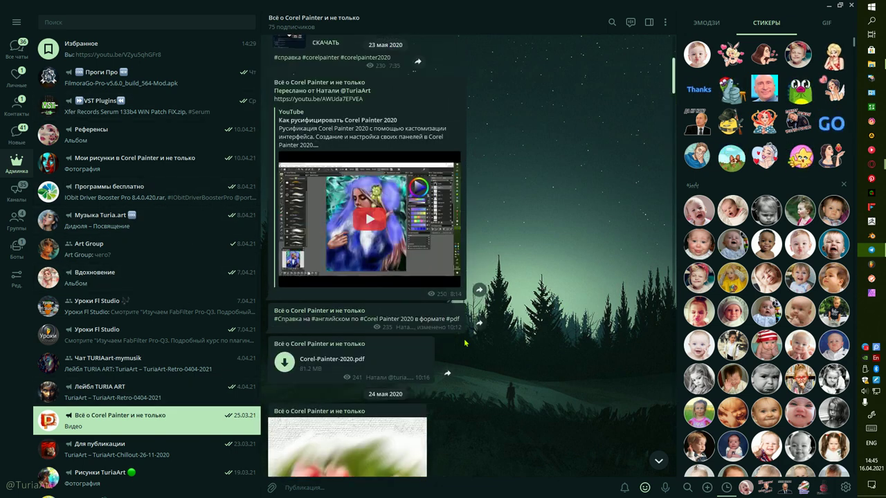
{"action": "scroll", "coordinate": [491, 311], "scroll_direction": "up", "scroll_amount": 4}
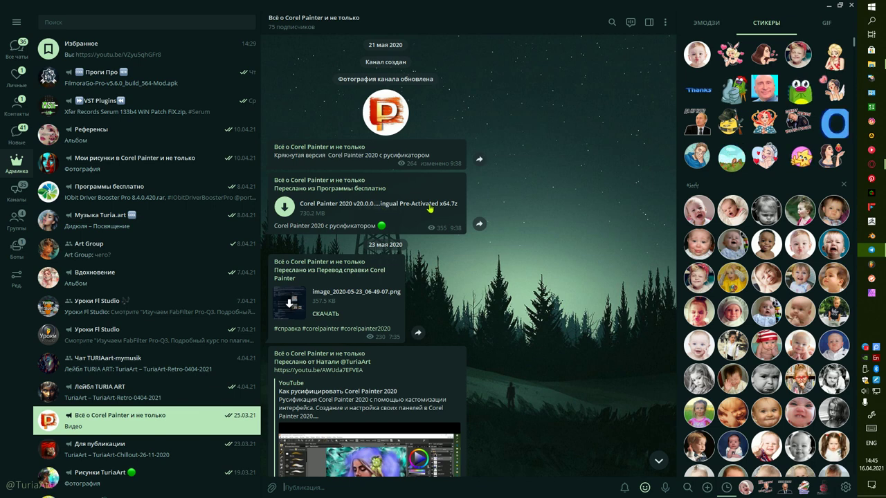
Look through the channel's posts forward from May 2020 to the 2021 ones, examining paintings, timelapse videos, the Painter 2021 download and drawing references
{"action": "scroll", "coordinate": [464, 291], "scroll_direction": "down", "scroll_amount": 1}
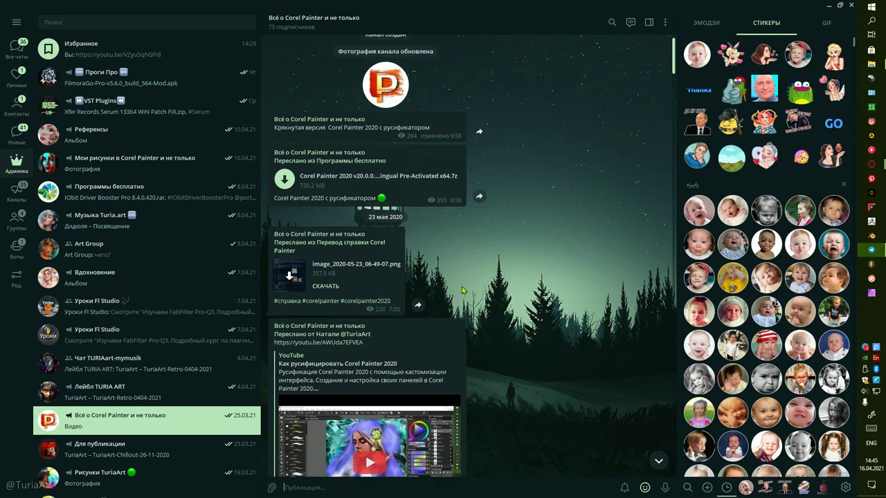
{"action": "scroll", "coordinate": [462, 290], "scroll_direction": "down", "scroll_amount": 3}
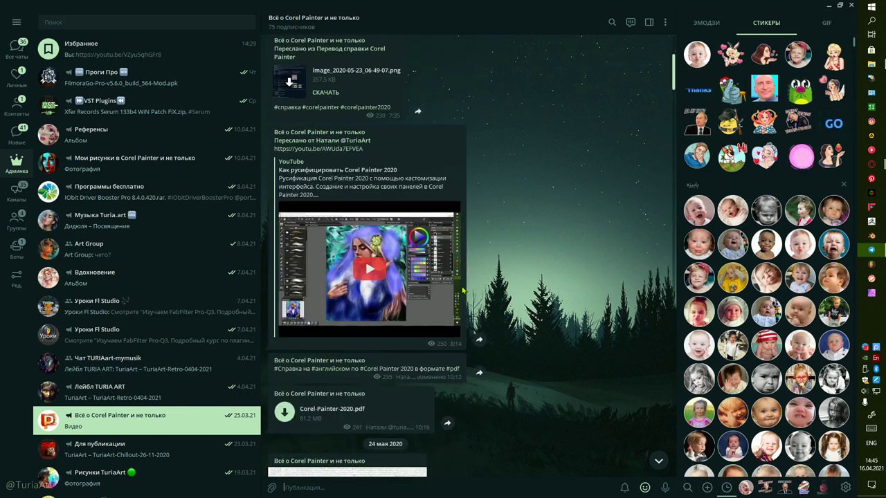
{"action": "scroll", "coordinate": [463, 291], "scroll_direction": "down", "scroll_amount": 3}
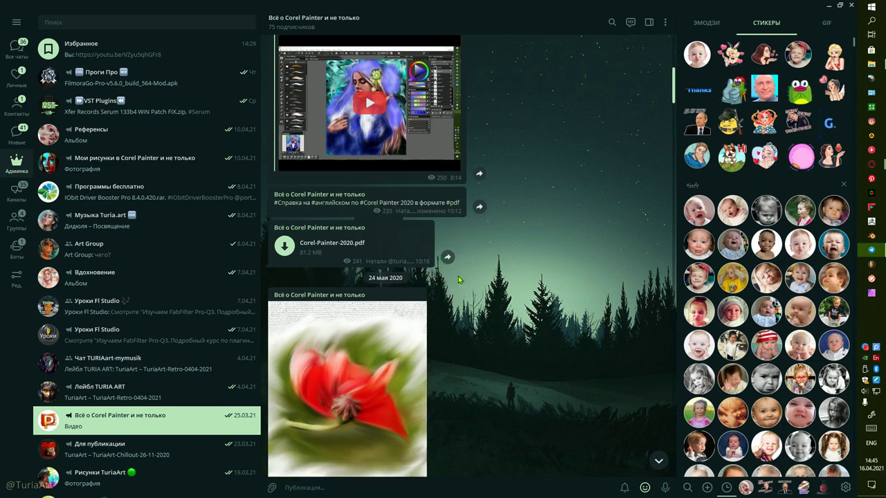
{"action": "scroll", "coordinate": [464, 268], "scroll_direction": "down", "scroll_amount": 15}
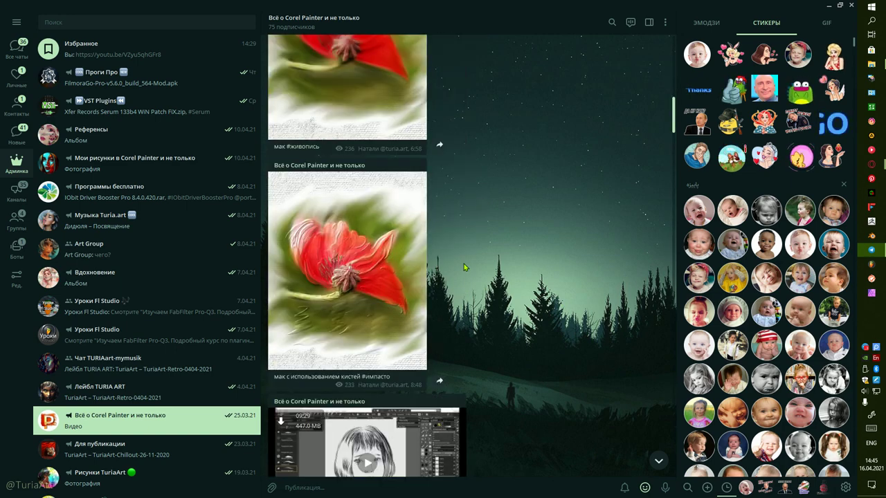
{"action": "scroll", "coordinate": [464, 267], "scroll_direction": "down", "scroll_amount": 3}
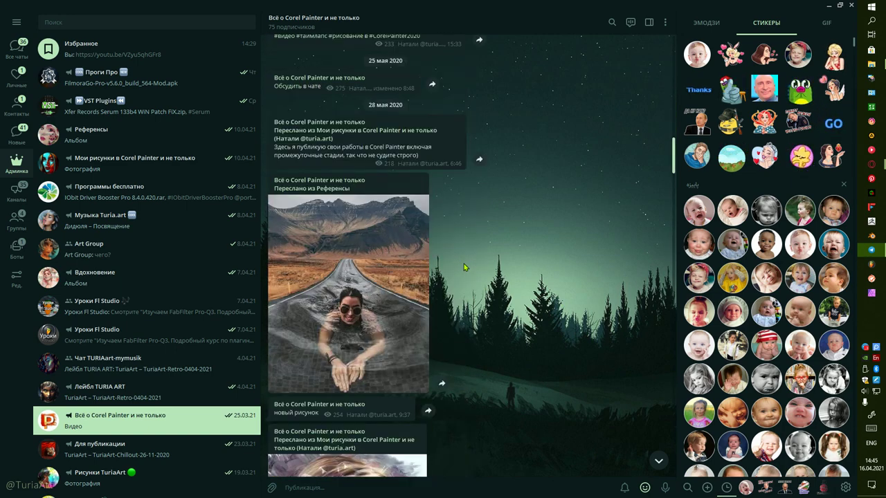
{"action": "scroll", "coordinate": [463, 267], "scroll_direction": "down", "scroll_amount": 15}
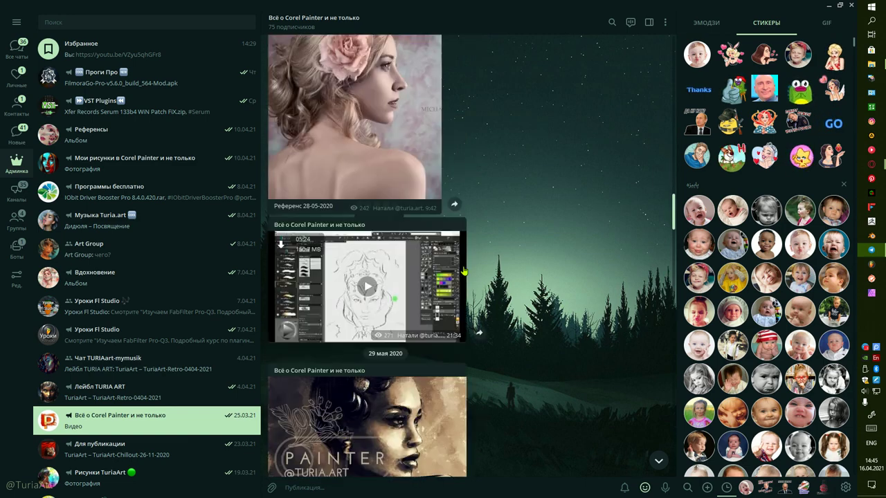
{"action": "scroll", "coordinate": [463, 274], "scroll_direction": "down", "scroll_amount": 15}
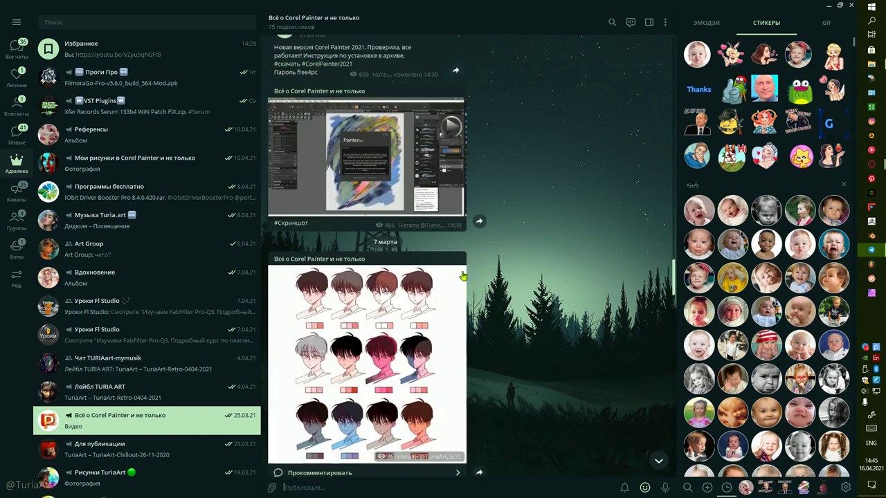
{"action": "scroll", "coordinate": [463, 276], "scroll_direction": "down", "scroll_amount": 10}
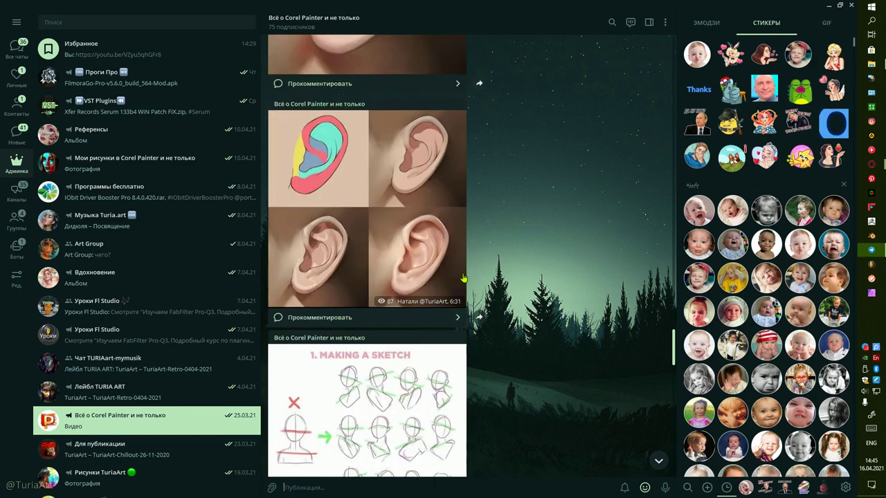
{"action": "scroll", "coordinate": [463, 278], "scroll_direction": "down", "scroll_amount": 15}
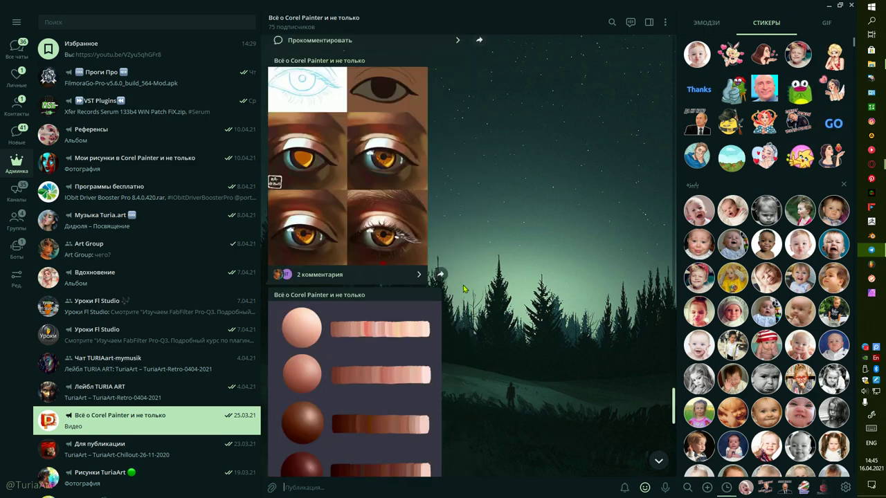
{"action": "scroll", "coordinate": [465, 292], "scroll_direction": "down", "scroll_amount": 3}
{"action": "scroll", "coordinate": [465, 293], "scroll_direction": "down", "scroll_amount": 6}
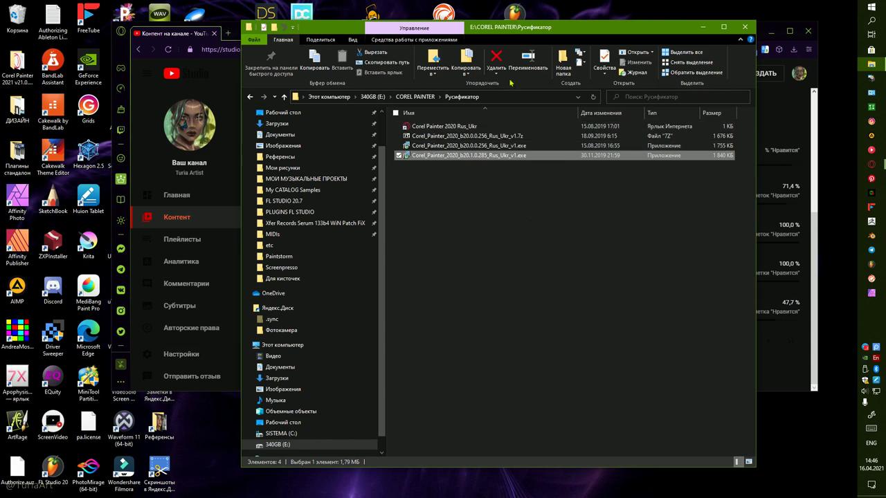
Close the File Explorer window of the Русификатор folder and bring up the screen recorder's control options
{"action": "left_click", "coordinate": [745, 27]}
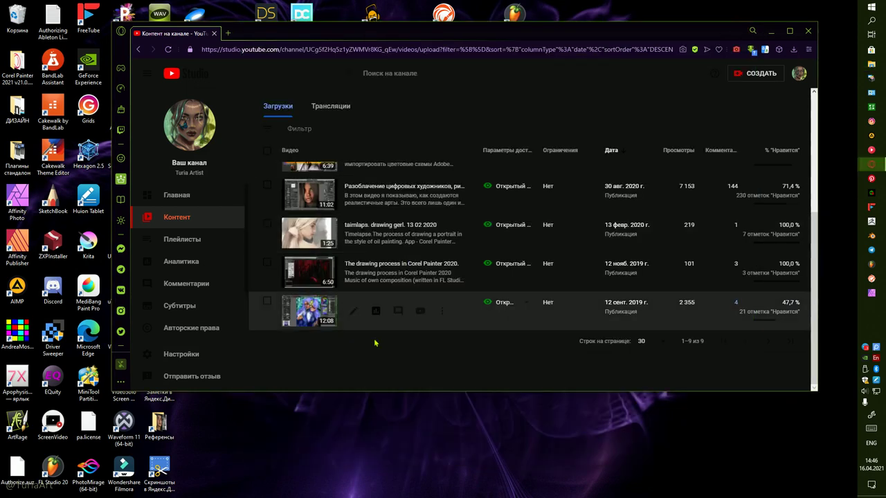
{"action": "right_click", "coordinate": [877, 349]}
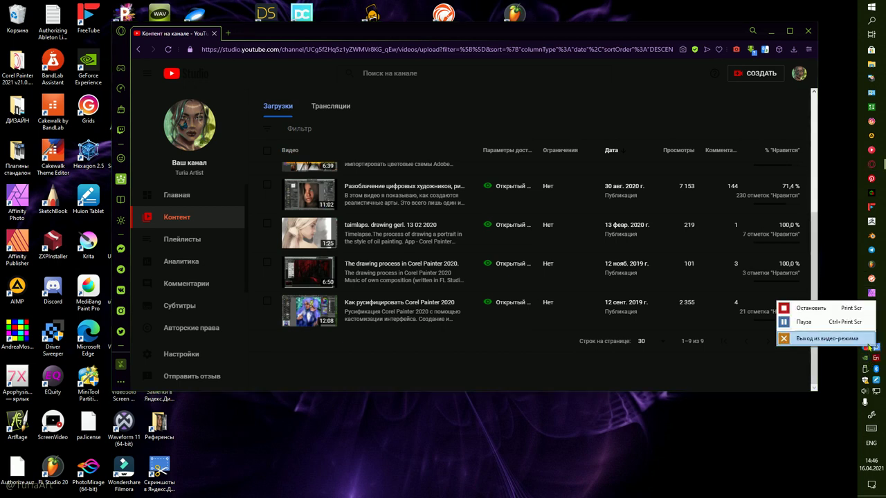